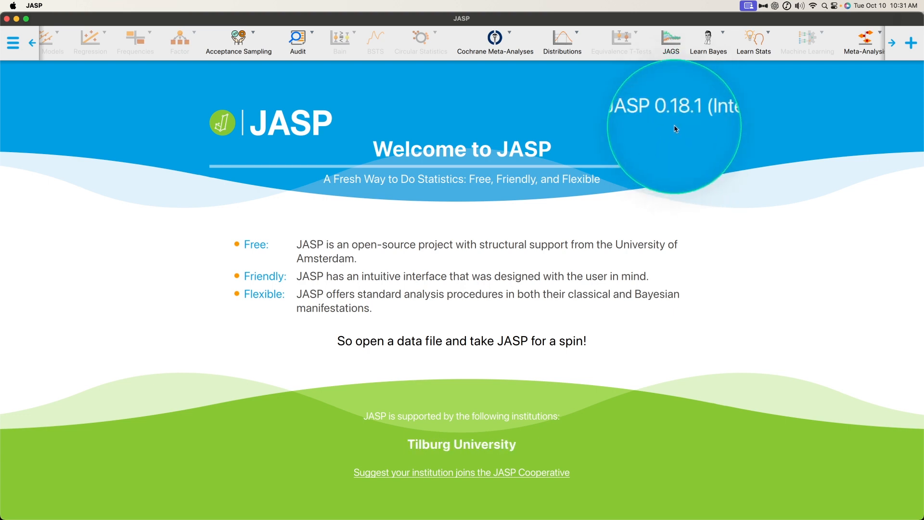
# - Look through the file options, the available analyses and the list of optional modules
pyautogui.click(13, 43)
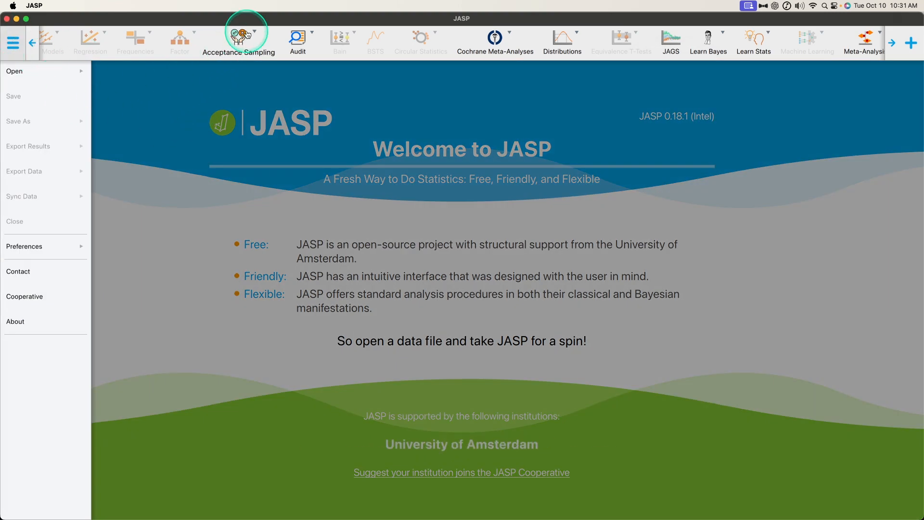
pyautogui.hscroll(-5, 236, 34)
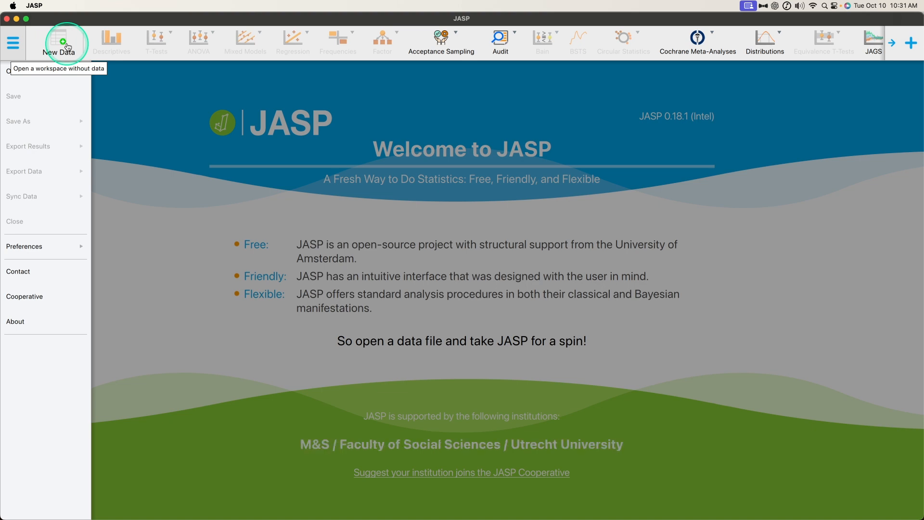
pyautogui.click(566, 246)
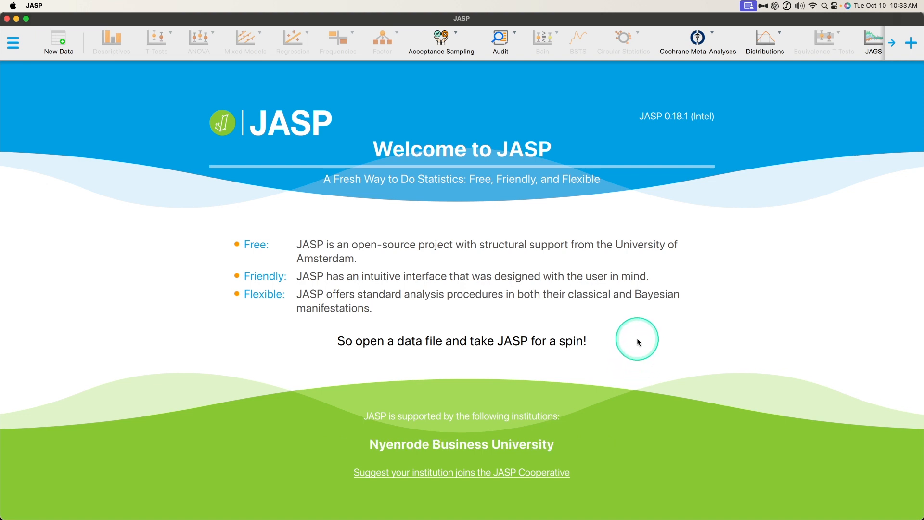
pyautogui.hscroll(5, 561, 51)
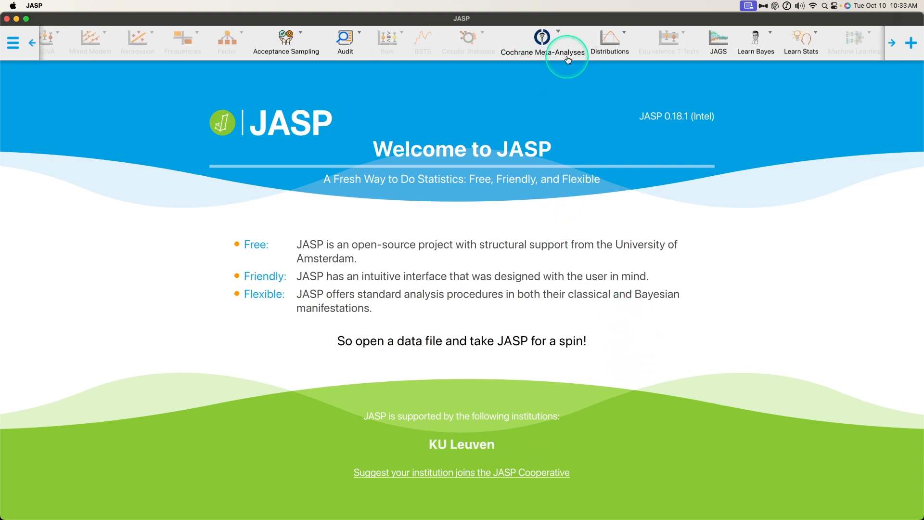
pyautogui.hscroll(1, 568, 60)
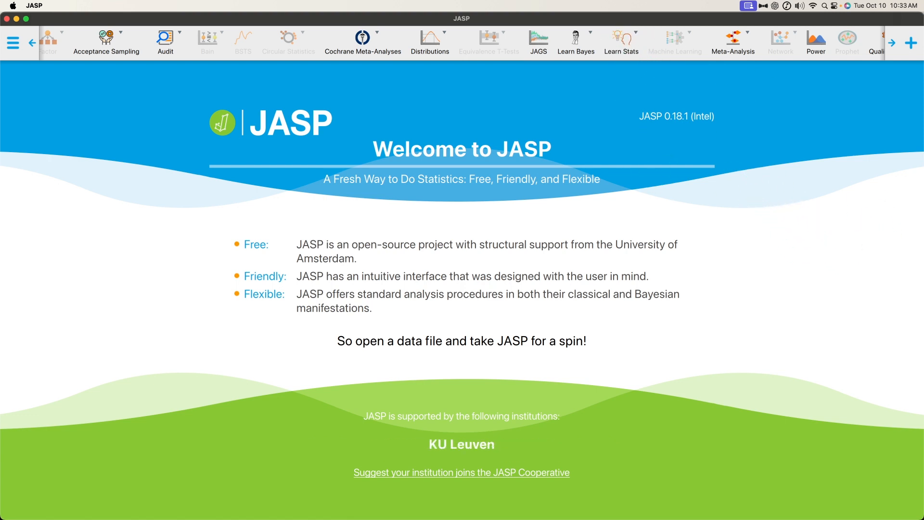
pyautogui.click(913, 49)
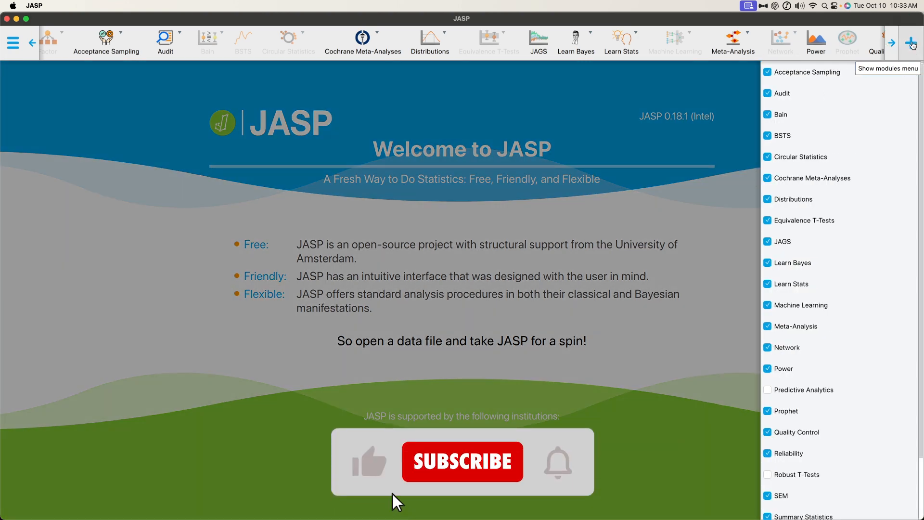
pyautogui.scroll(-1, 818, 159)
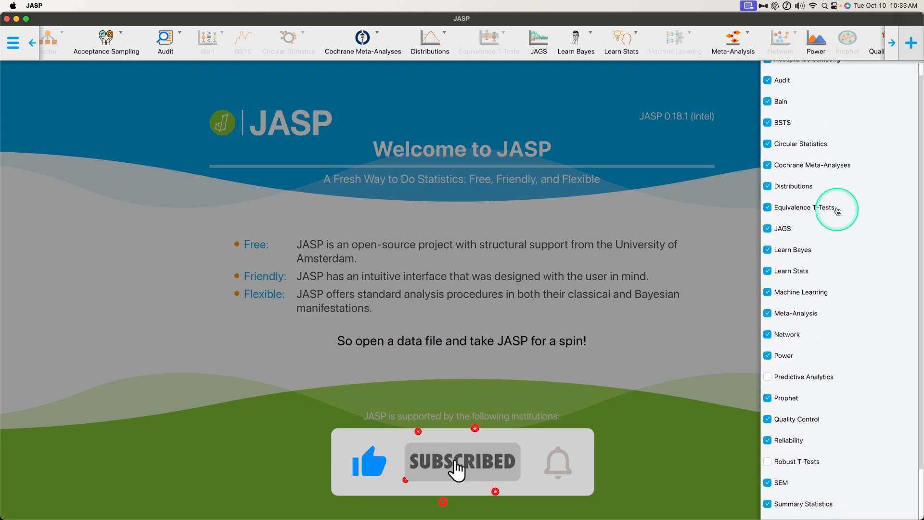
pyautogui.scroll(-2, 833, 217)
pyautogui.scroll(2, 836, 206)
pyautogui.scroll(-2, 819, 308)
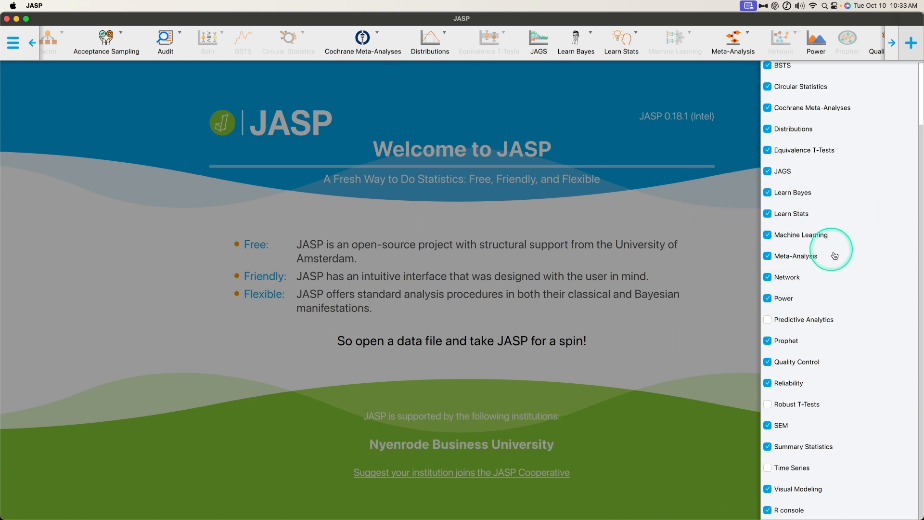
pyautogui.click(742, 282)
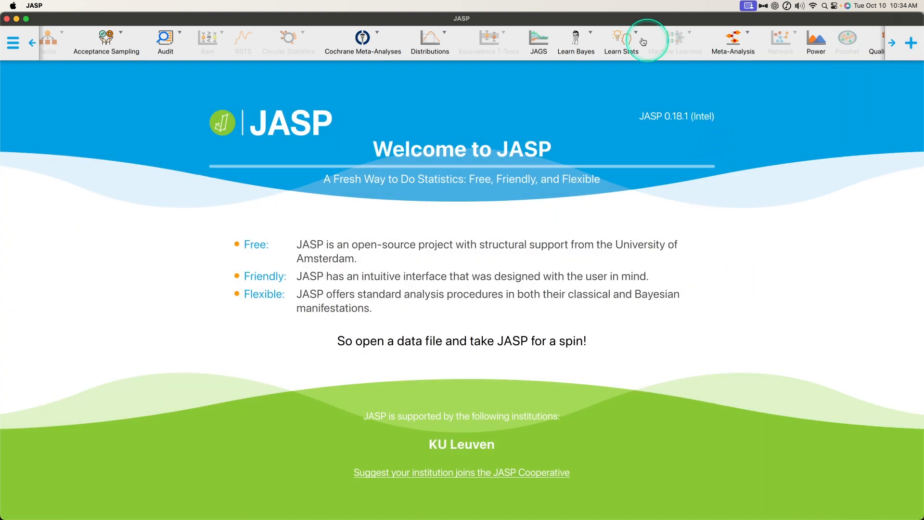
# - Add the Central Limit Theorem analysis from Learn Stats and view its help information
pyautogui.click(622, 38)
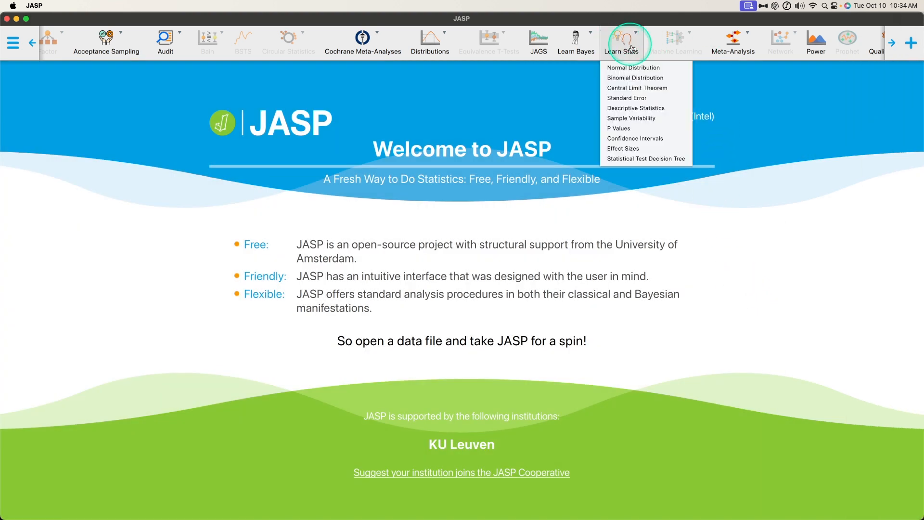
pyautogui.click(637, 87)
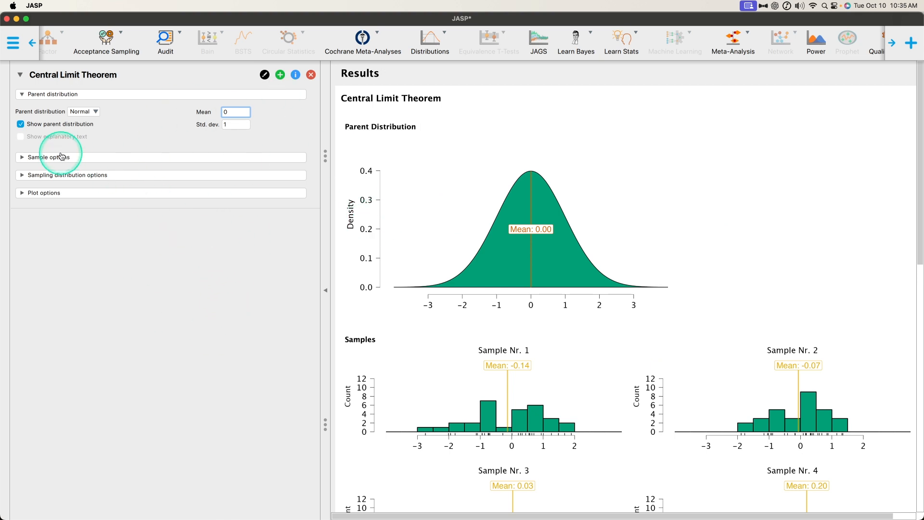
pyautogui.click(22, 137)
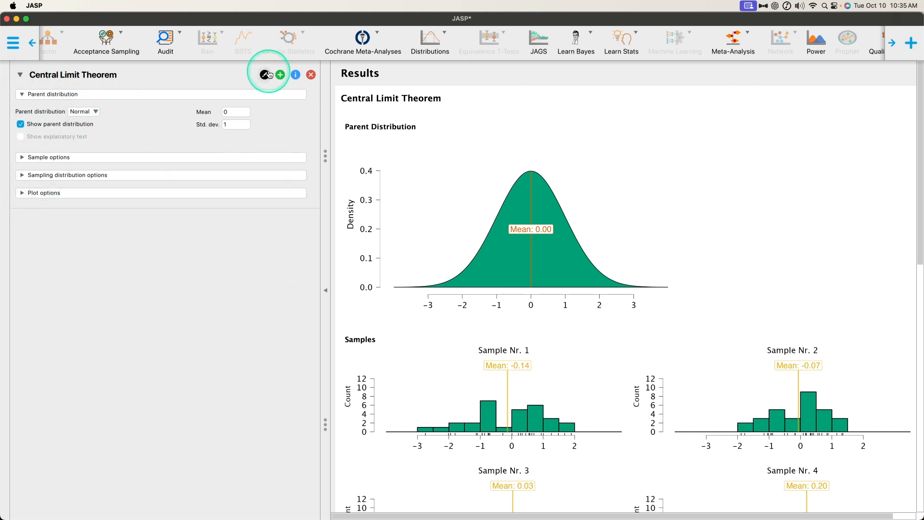
pyautogui.click(301, 77)
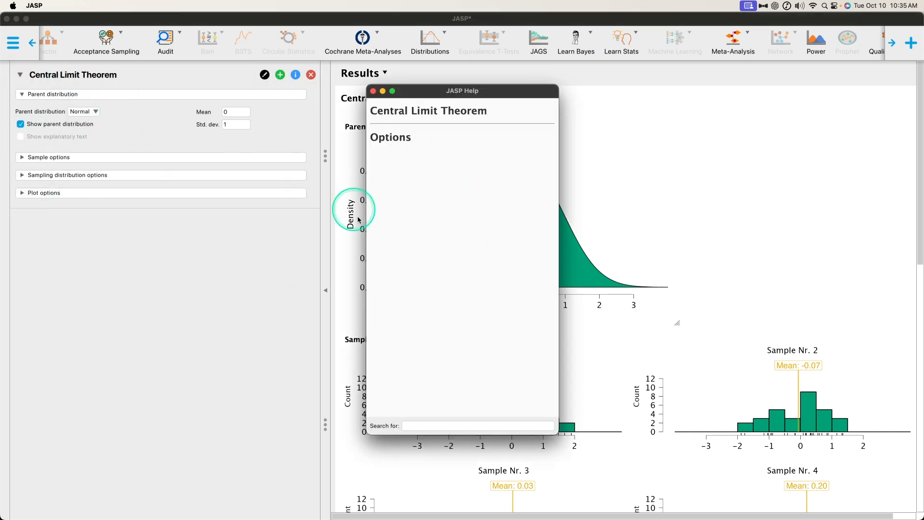
pyautogui.click(373, 91)
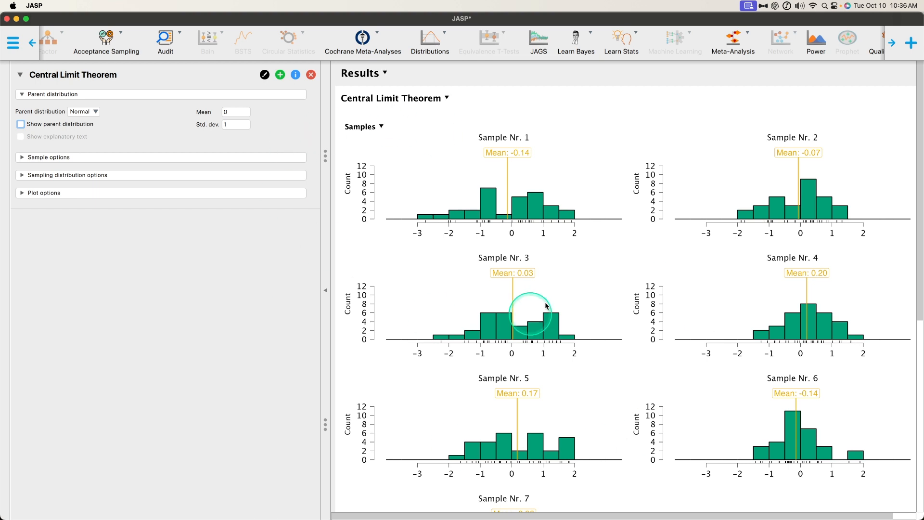
# - Display the parent distribution plot again and enlarge it
pyautogui.click(21, 124)
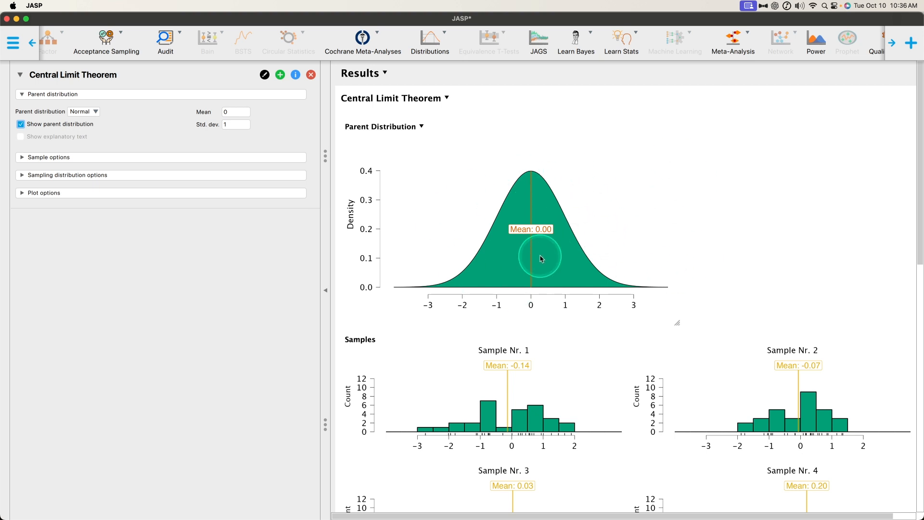
pyautogui.moveTo(686, 324); pyautogui.dragTo(759, 368)
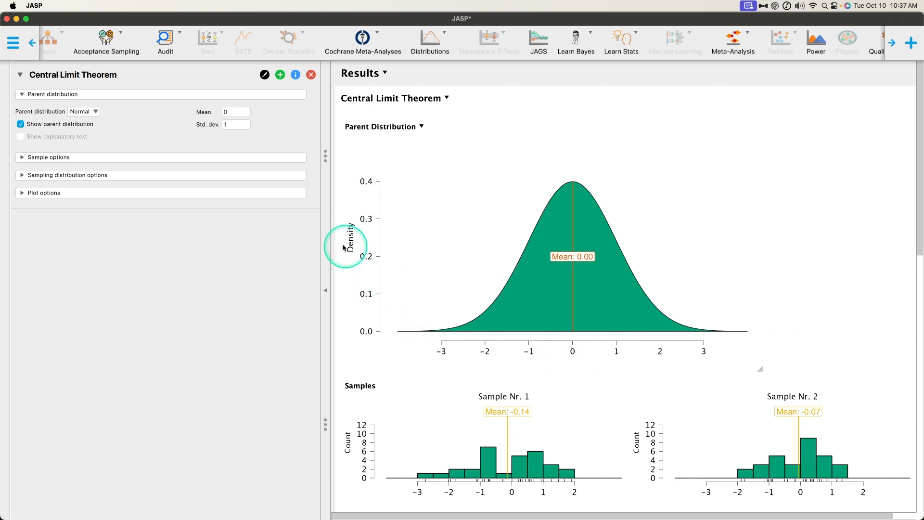
# - Set the parent distribution to Uniform
pyautogui.click(93, 115)
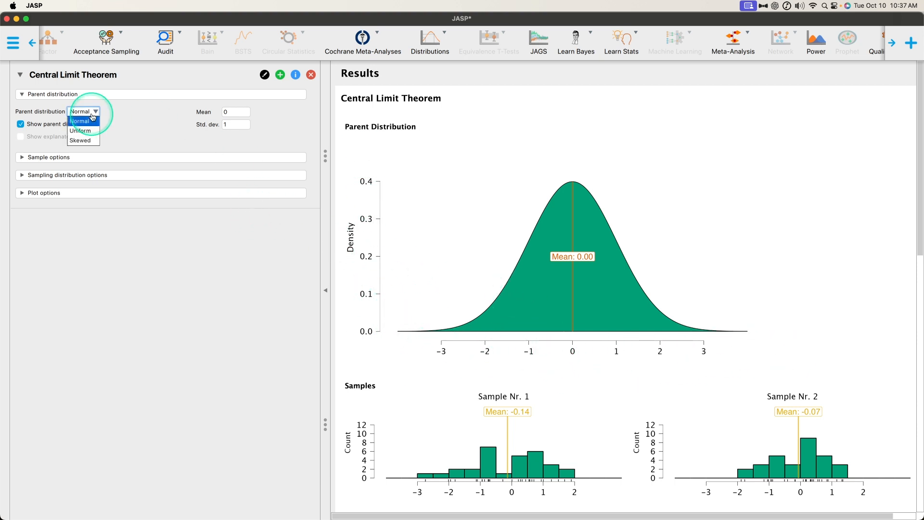
pyautogui.click(92, 132)
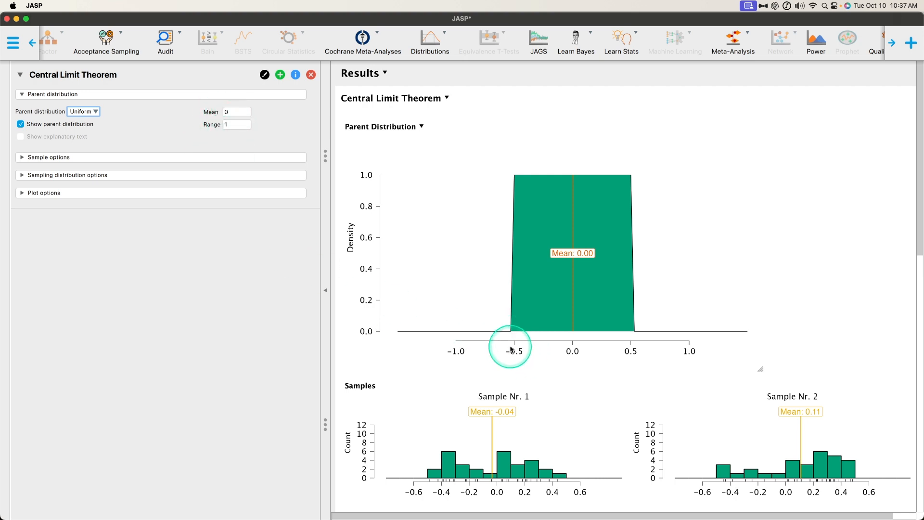
pyautogui.press('ctrl')
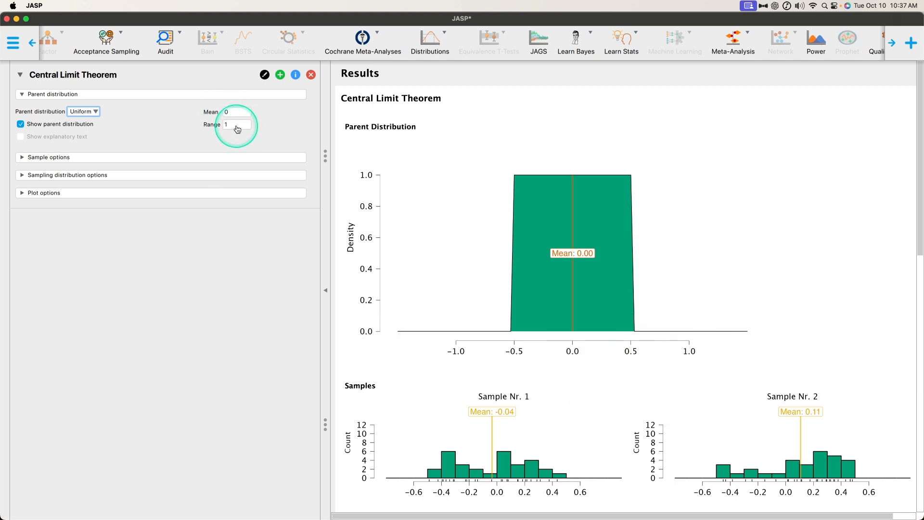
# - Change the parent distribution to Skewed with the skew direction set to Right
pyautogui.click(85, 112)
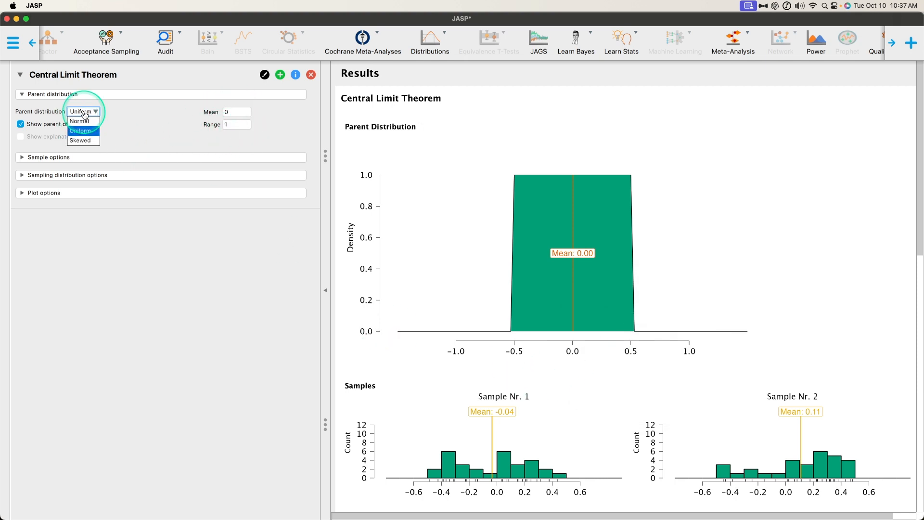
pyautogui.click(92, 140)
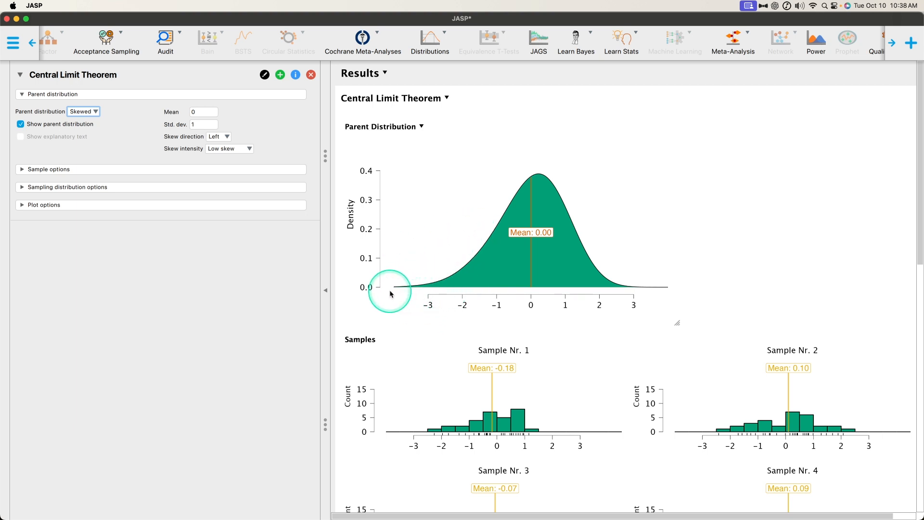
pyautogui.click(219, 136)
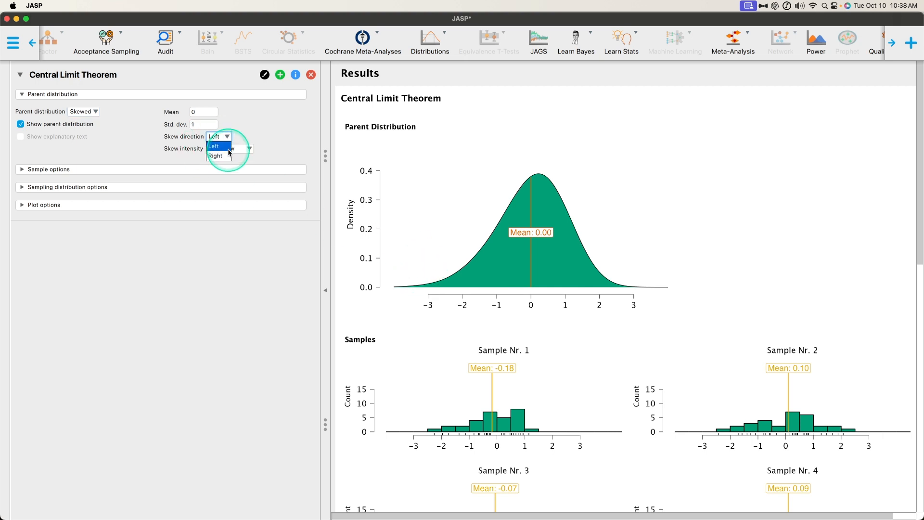
pyautogui.click(218, 146)
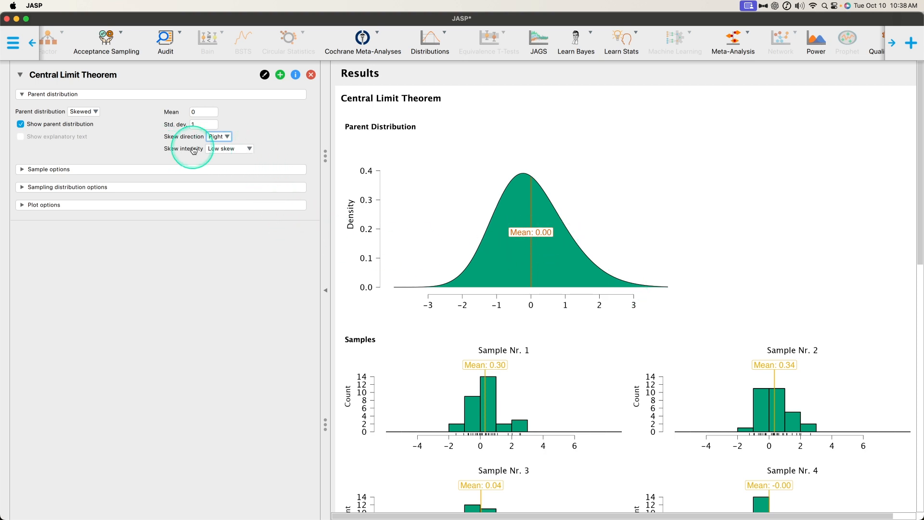
# - Try Medium skew and High skew as the skew intensity of the parent distribution
pyautogui.click(246, 149)
pyautogui.click(233, 168)
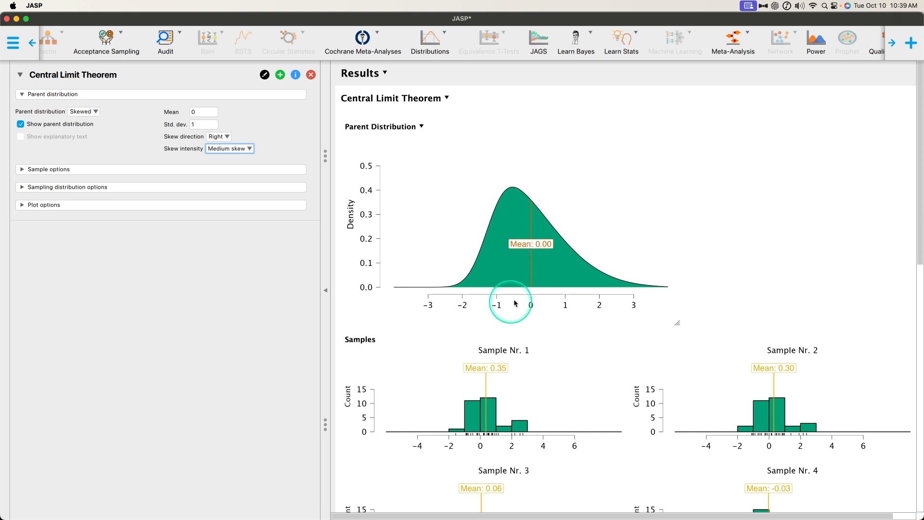
pyautogui.click(231, 150)
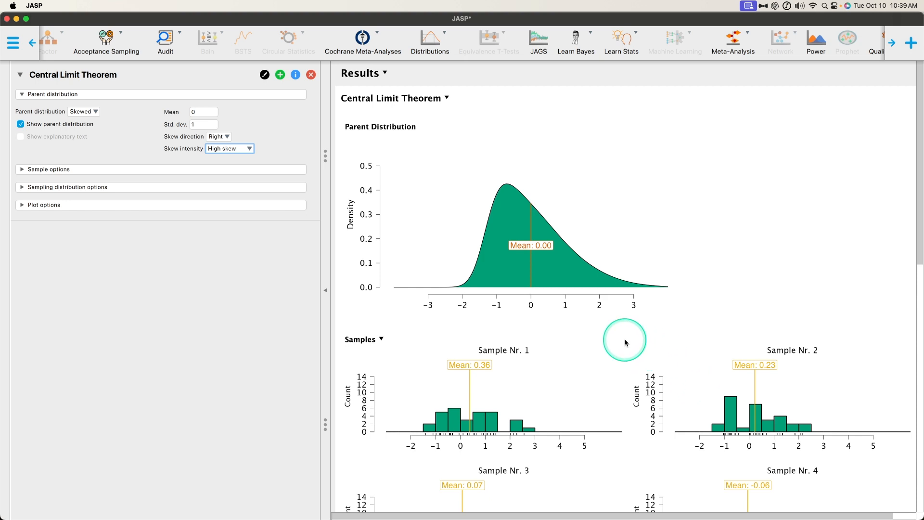
pyautogui.scroll(-3, 578, 323)
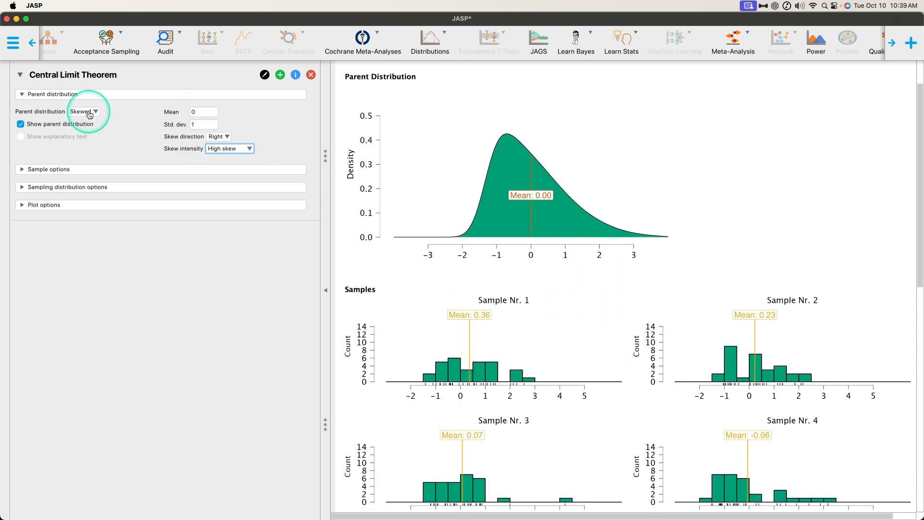
# - Set the parent distribution back to Normal and review the sample histograms and the sampling distribution of the mean
pyautogui.click(92, 112)
pyautogui.click(89, 119)
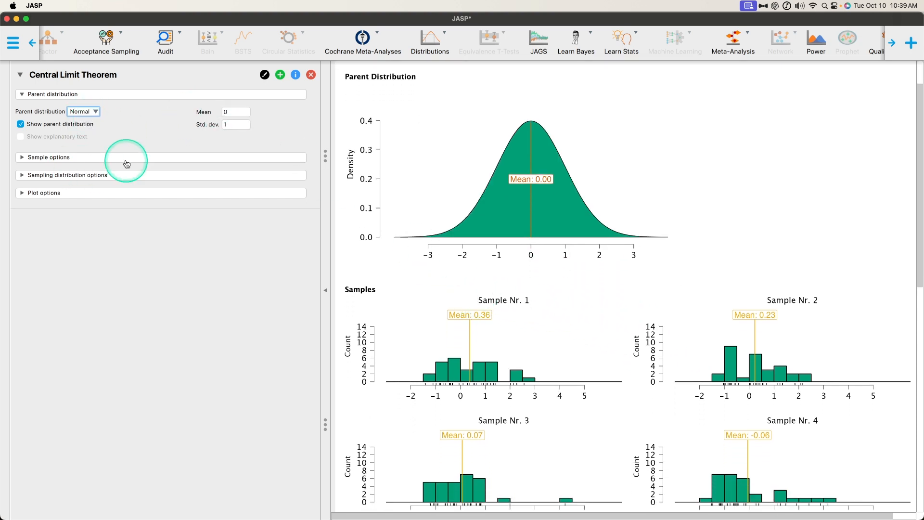
pyautogui.scroll(-10, 629, 304)
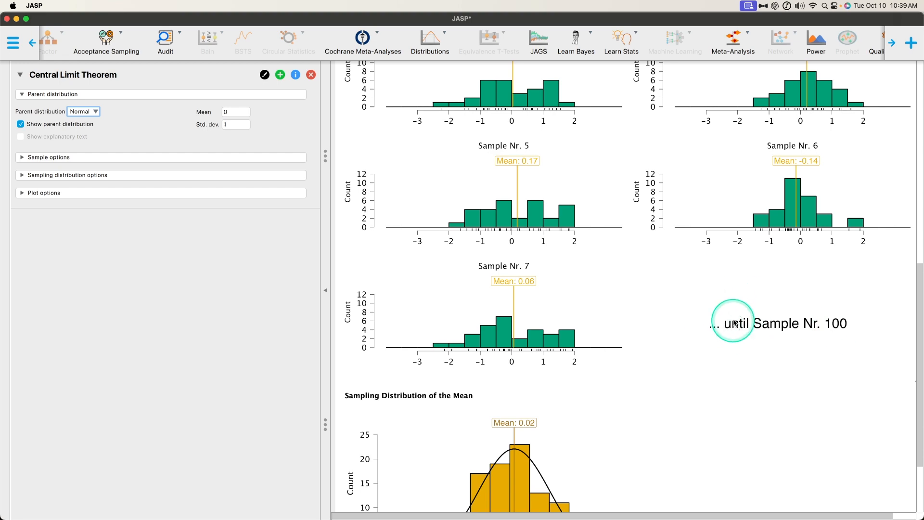
pyautogui.scroll(1, 723, 322)
pyautogui.scroll(5, 557, 330)
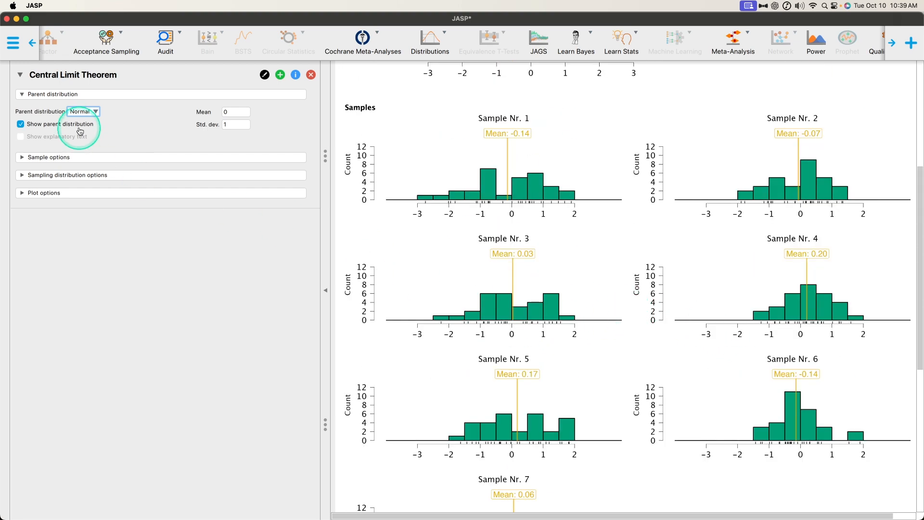
# - Expand the sample options, set the displayed samples to All and review the sample histograms
pyautogui.click(87, 158)
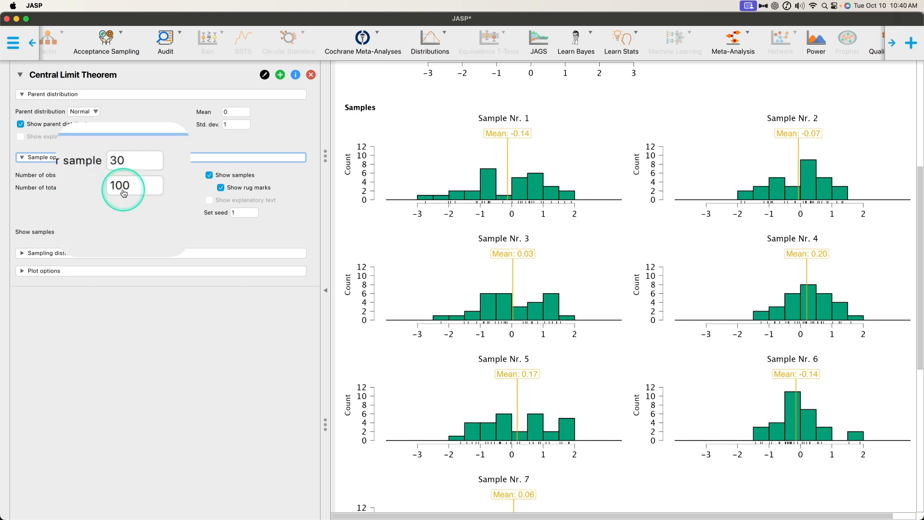
pyautogui.scroll(-5, 868, 308)
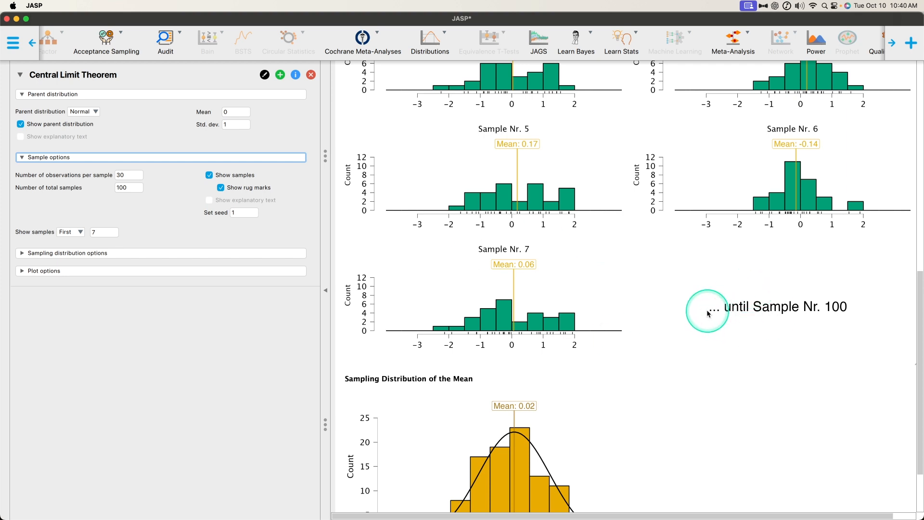
pyautogui.click(74, 233)
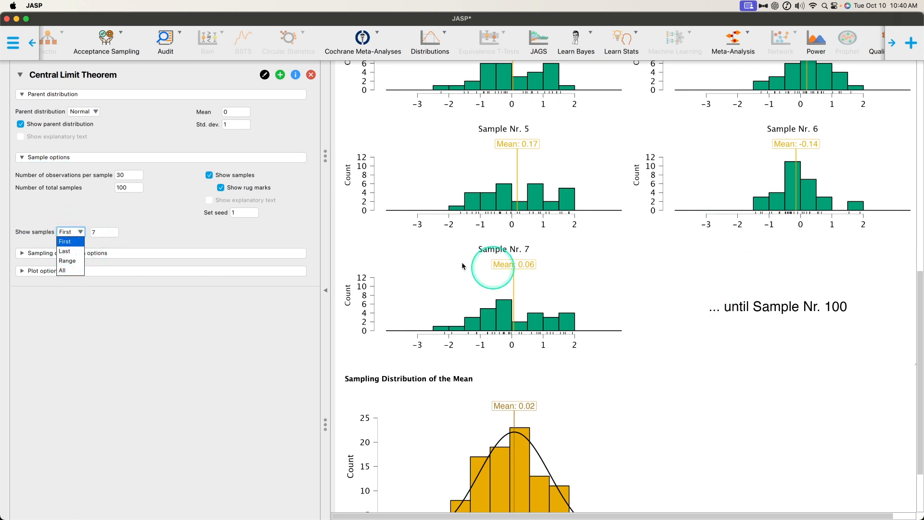
pyautogui.click(76, 273)
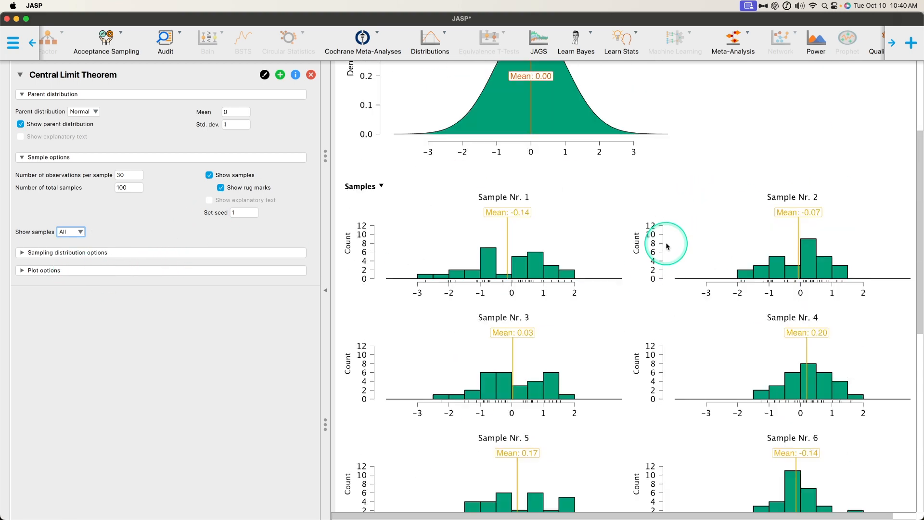
pyautogui.scroll(5, 666, 243)
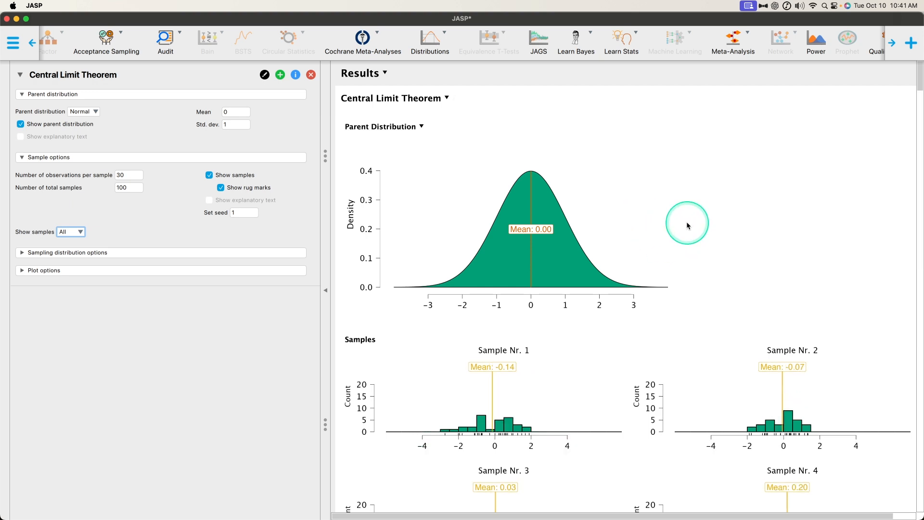
pyautogui.scroll(-10, 686, 221)
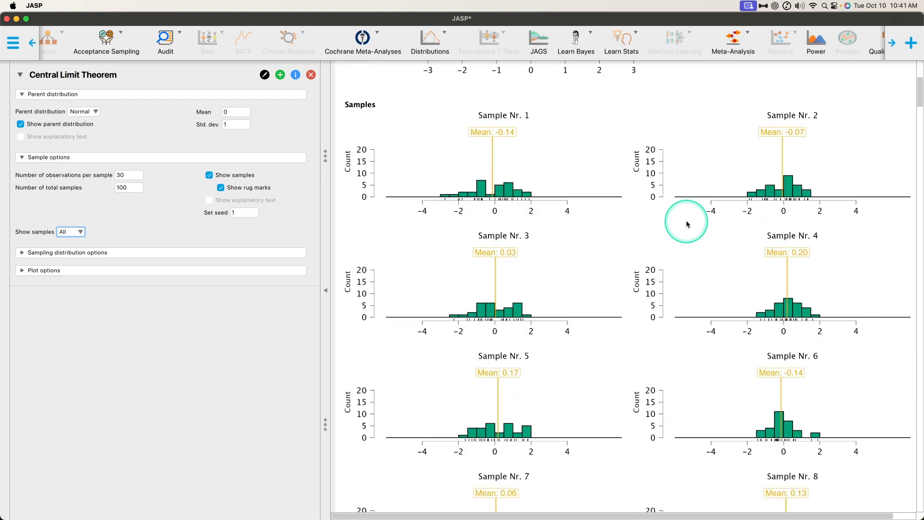
# - Examine the histograms and marked means of the individual samples from Sample Nr. 1 down to Sample Nr. 66
pyautogui.scroll(-6, 662, 224)
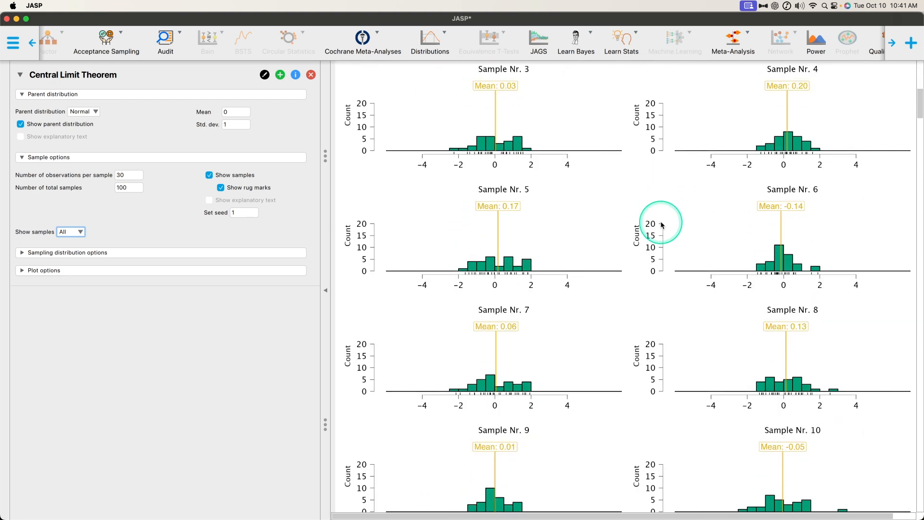
pyautogui.scroll(-5, 661, 225)
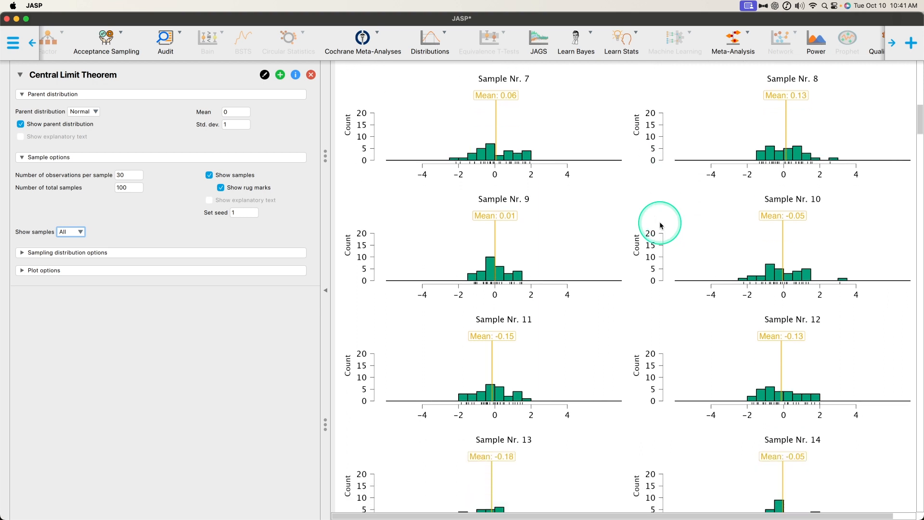
pyautogui.scroll(-1, 660, 222)
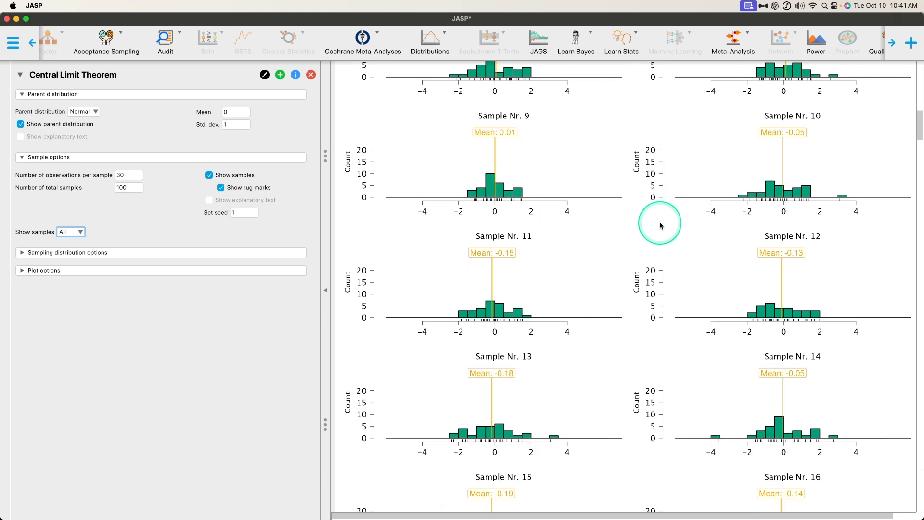
pyautogui.scroll(-5, 647, 226)
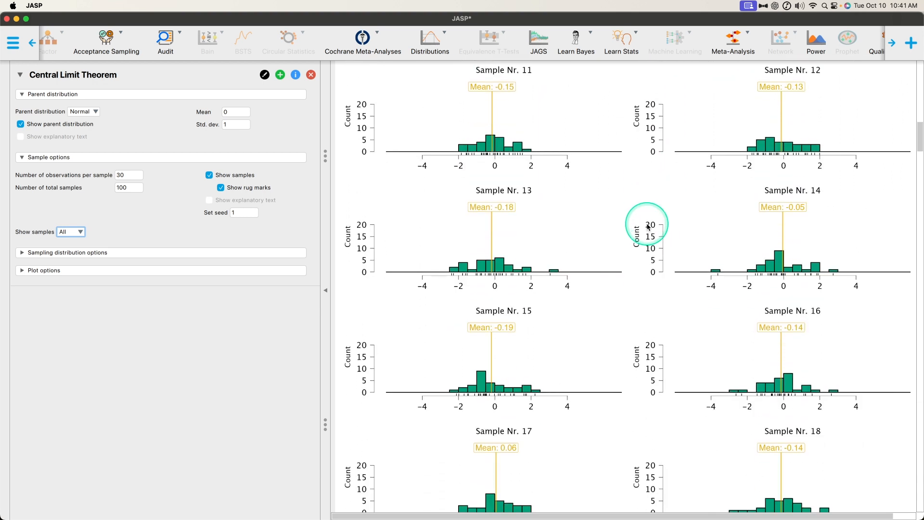
pyautogui.scroll(-6, 648, 227)
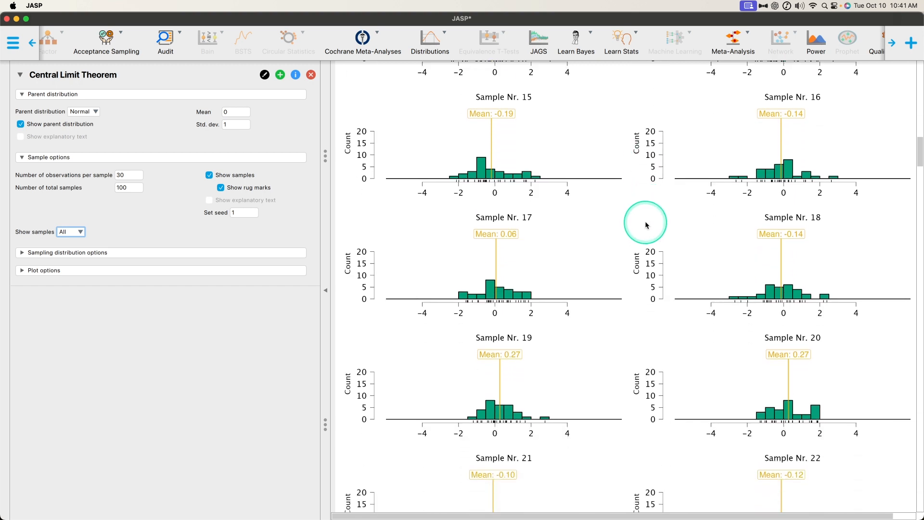
pyautogui.scroll(-2, 645, 225)
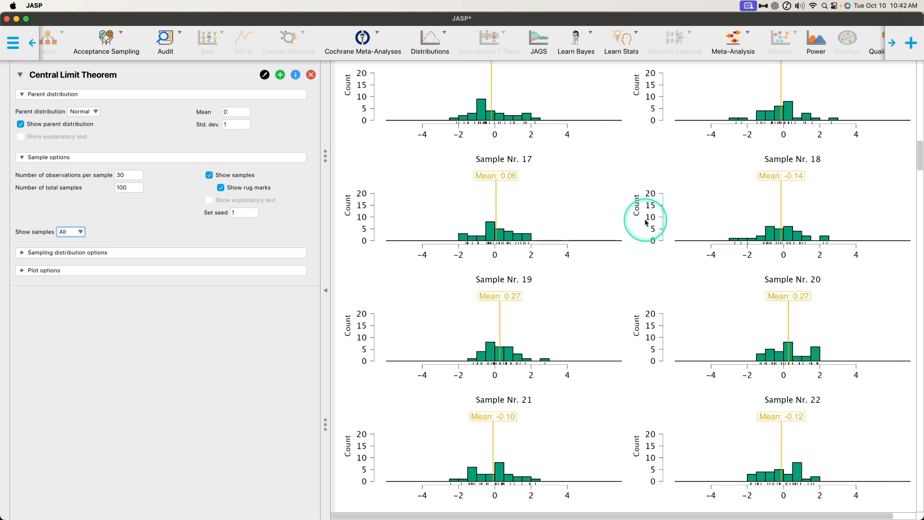
pyautogui.scroll(-5, 647, 222)
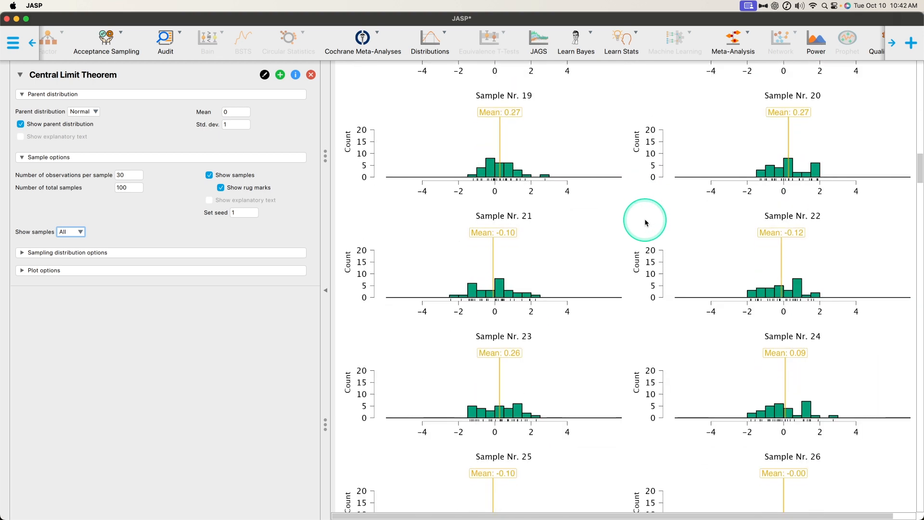
pyautogui.scroll(-4, 640, 222)
pyautogui.scroll(-20, 616, 237)
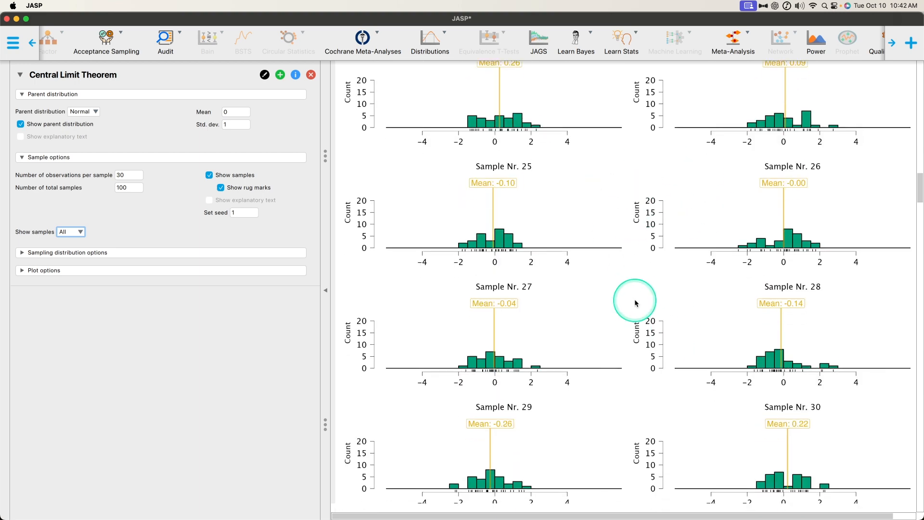
pyautogui.scroll(-13, 647, 284)
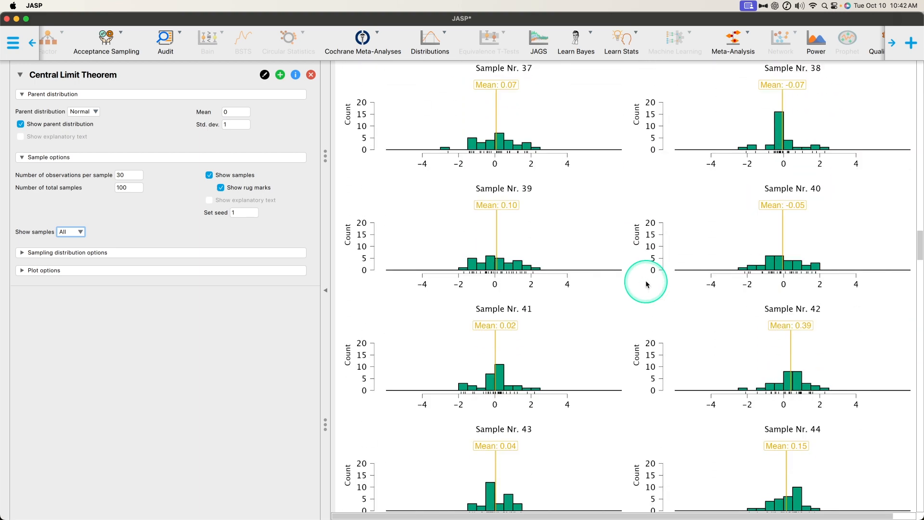
pyautogui.scroll(-8, 646, 284)
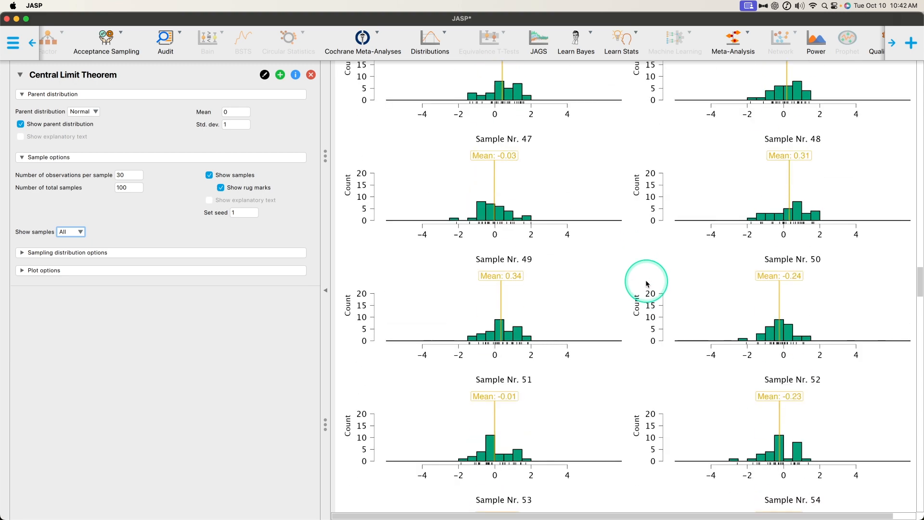
pyautogui.scroll(-7, 626, 274)
pyautogui.scroll(-2, 628, 270)
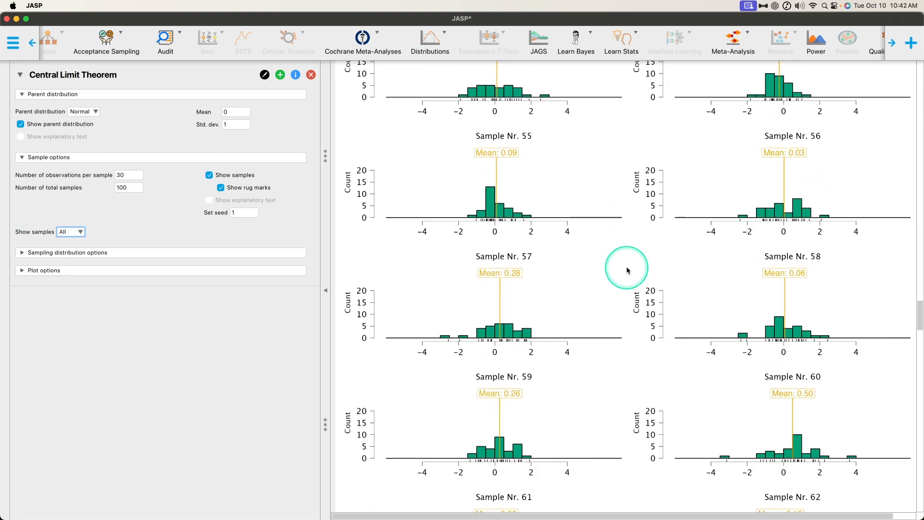
pyautogui.scroll(-1, 621, 255)
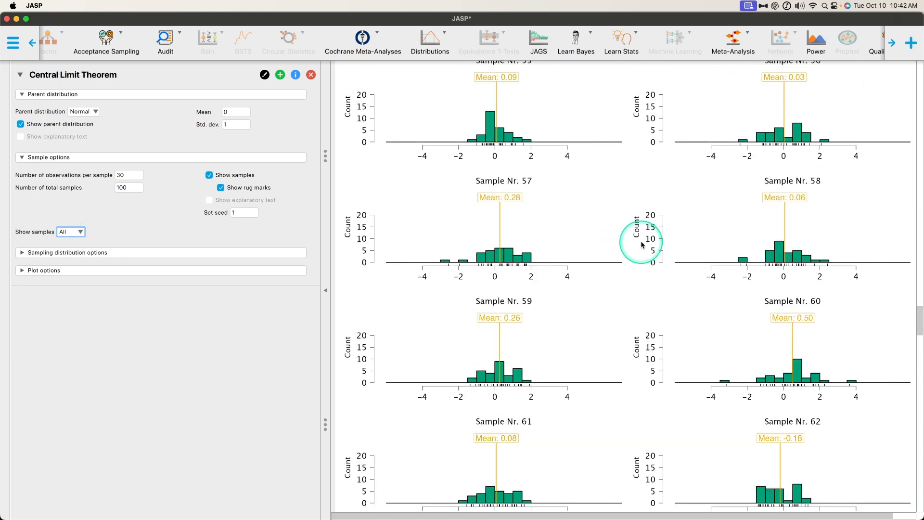
pyautogui.scroll(-1, 642, 245)
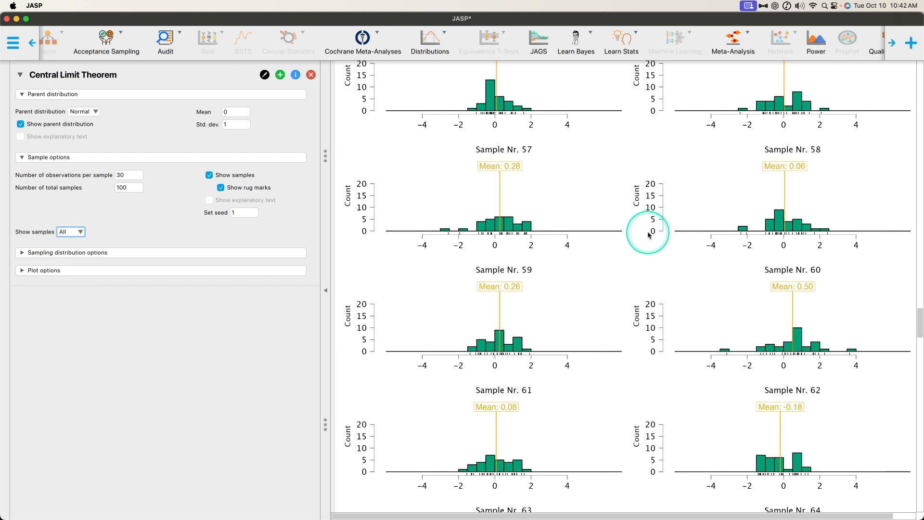
pyautogui.scroll(-3, 647, 235)
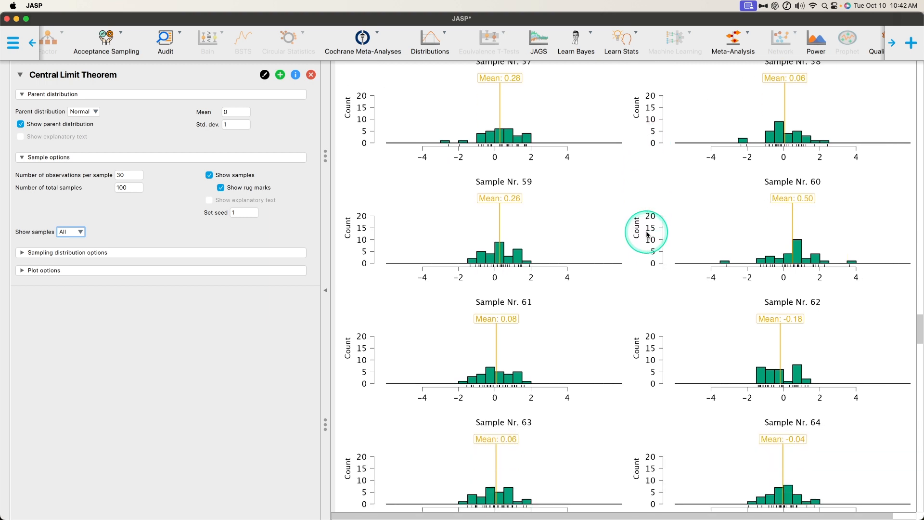
pyautogui.scroll(-4, 648, 232)
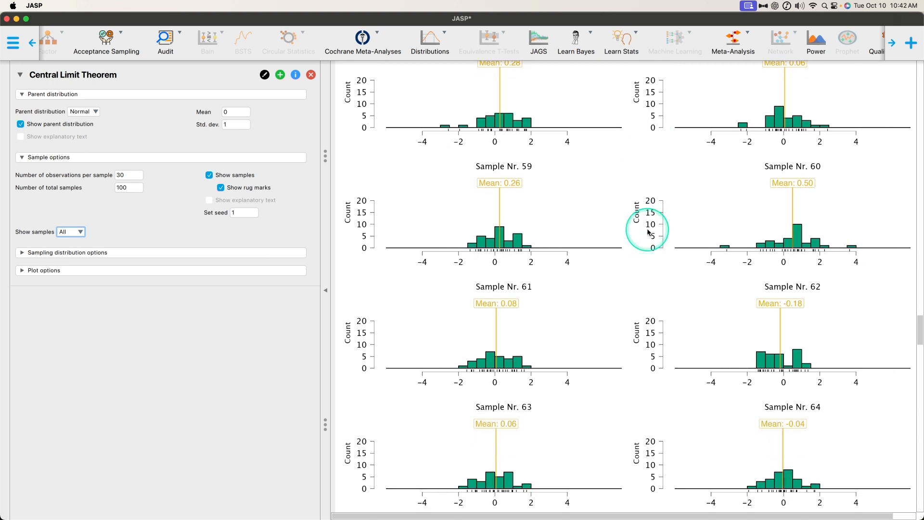
pyautogui.scroll(-2, 639, 233)
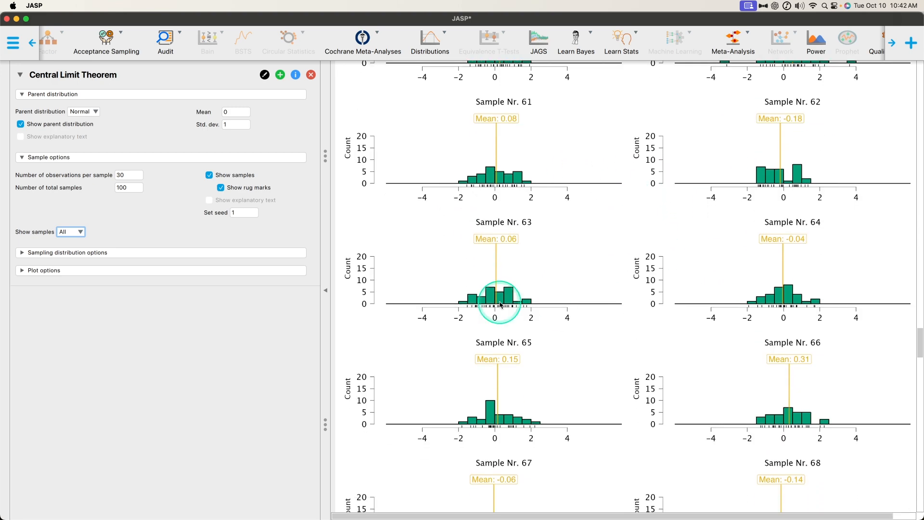
pyautogui.scroll(-3, 647, 246)
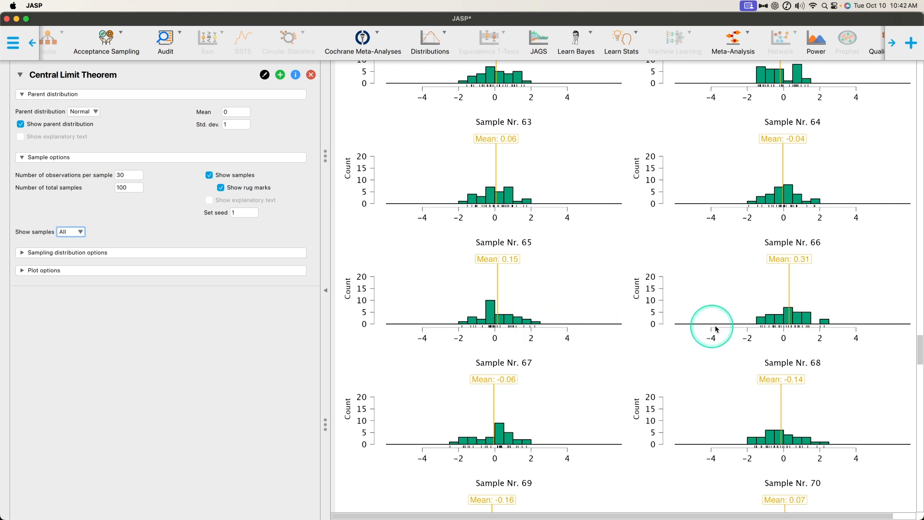
pyautogui.scroll(-4, 678, 255)
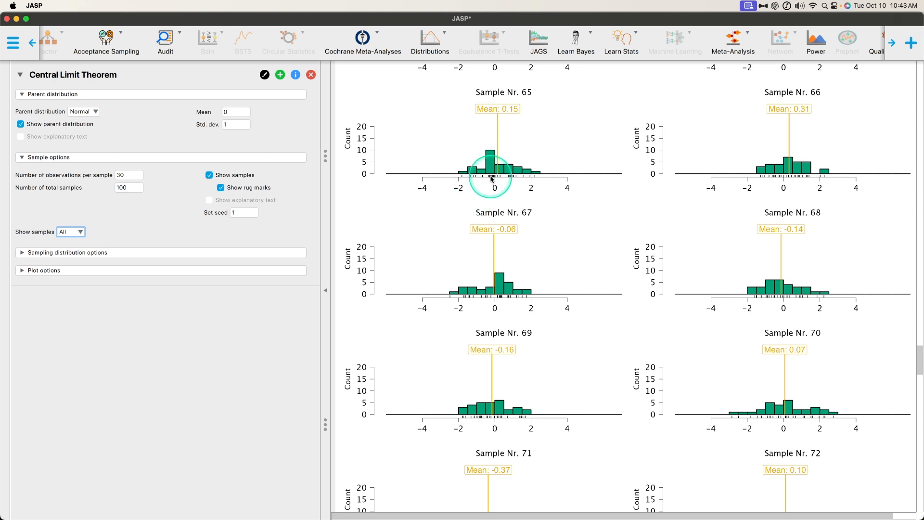
# - Inspect the rug marks beneath the histograms of Sample Nr. 65 and Sample Nr. 66 under magnification
pyautogui.hotkey('ctrl', 'alt', 'm')
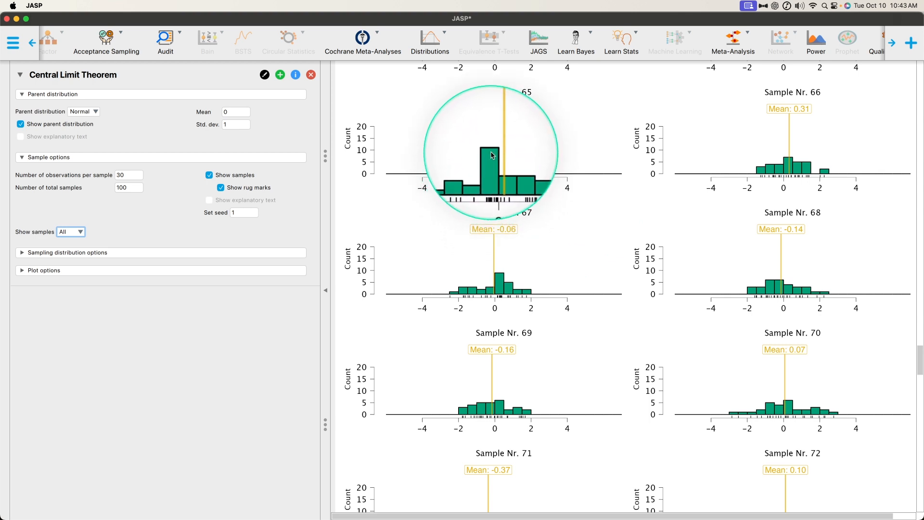
pyautogui.hotkey('ctrl', 'alt', 'm')
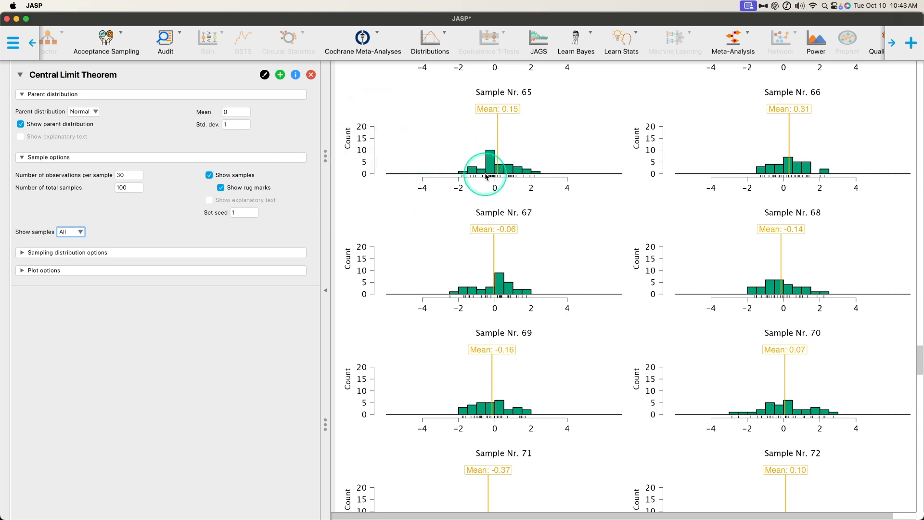
pyautogui.hotkey('ctrl', 'alt', 'm')
pyautogui.hotkey('ctrl', 'alt', 'm')
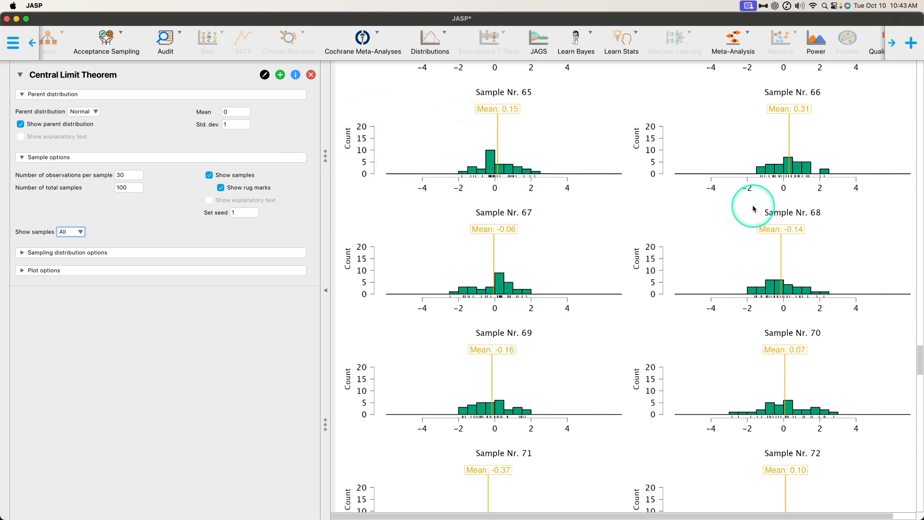
pyautogui.hotkey('ctrl', 'alt', 'm')
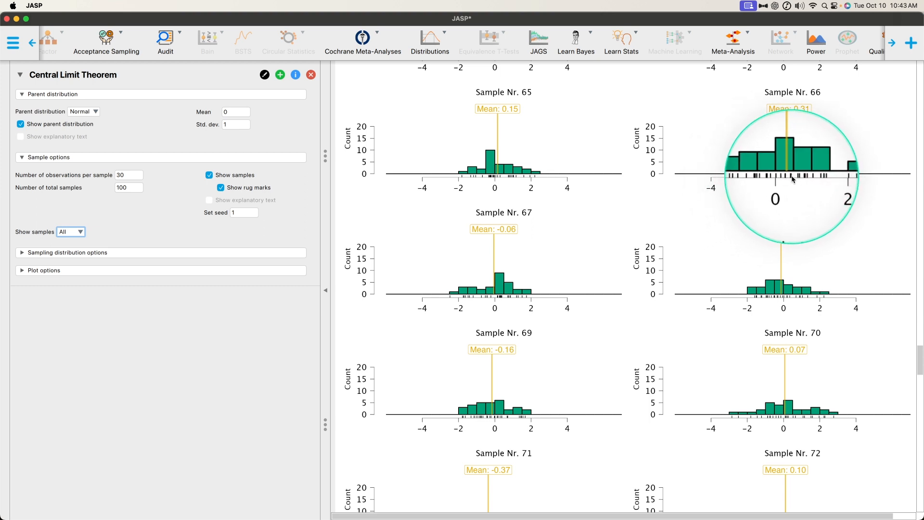
pyautogui.hotkey('ctrl', 'alt', 'm')
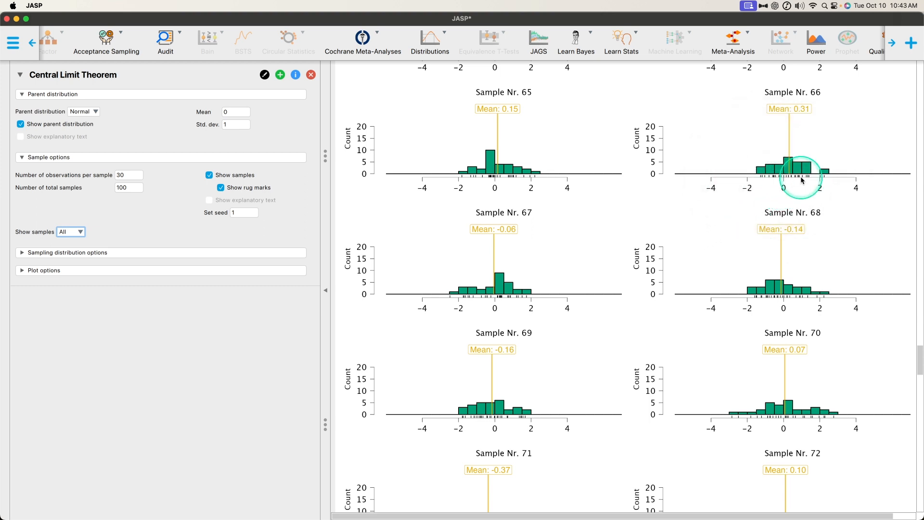
# - Compare the magnified mean labels of individual samples between Sample Nr. 71 and Sample Nr. 84
pyautogui.scroll(-3, 730, 228)
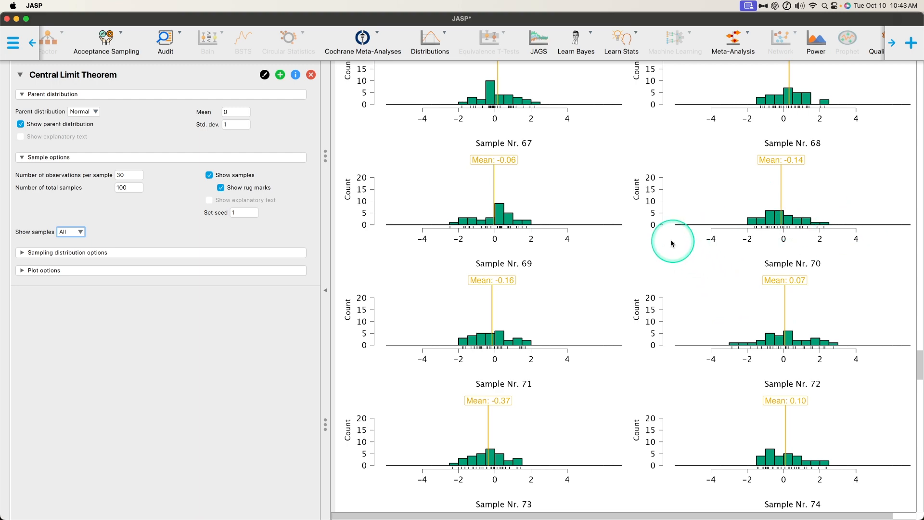
pyautogui.scroll(-5, 697, 238)
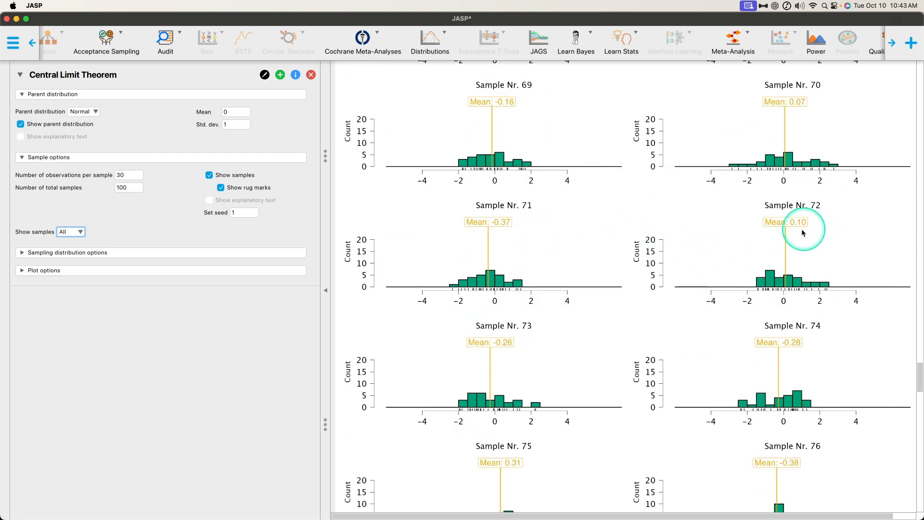
pyautogui.hotkey('ctrl', 'alt', 'm')
pyautogui.hotkey('ctrl', 'alt', 'm')
pyautogui.hotkey('ctrl', 'alt', 'm')
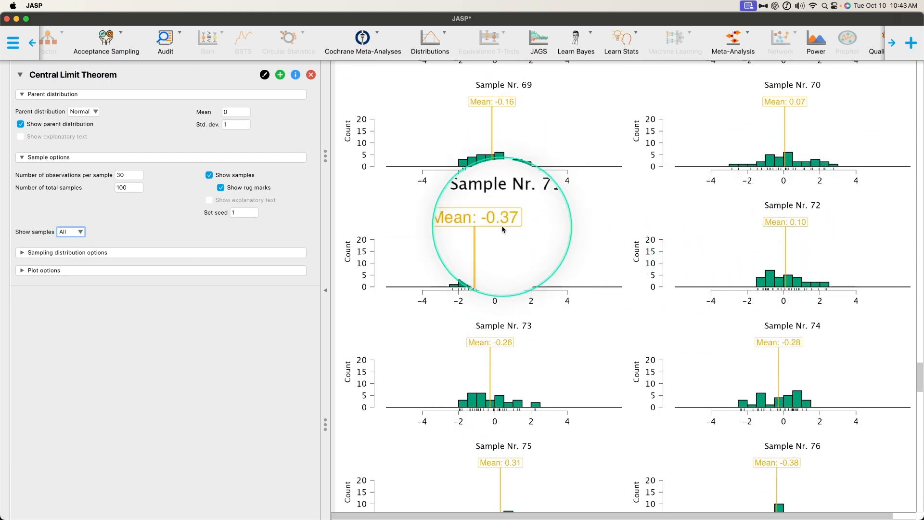
pyautogui.hotkey('ctrl', 'alt', 'm')
pyautogui.scroll(-5, 615, 310)
pyautogui.hotkey('ctrl', 'alt', 'm')
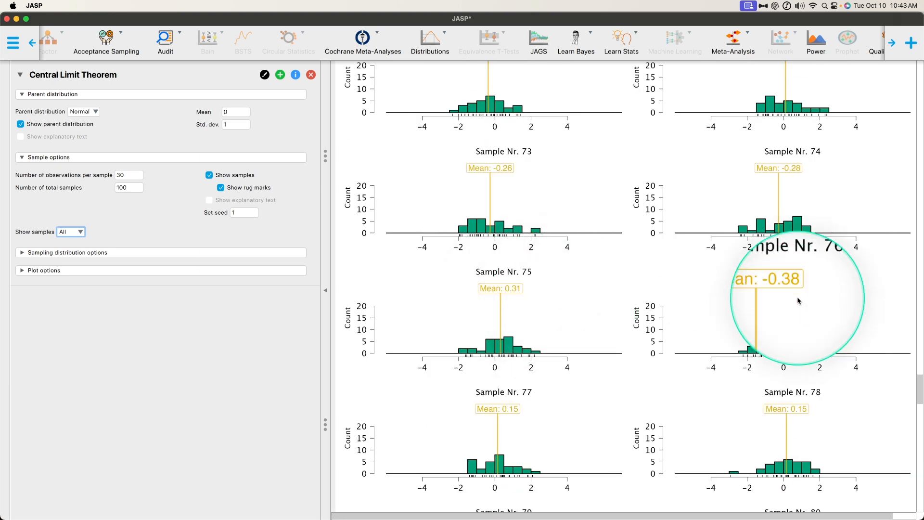
pyautogui.hotkey('ctrl', 'alt', 'm')
pyautogui.scroll(-5, 681, 307)
pyautogui.hotkey('ctrl', 'alt', 'm')
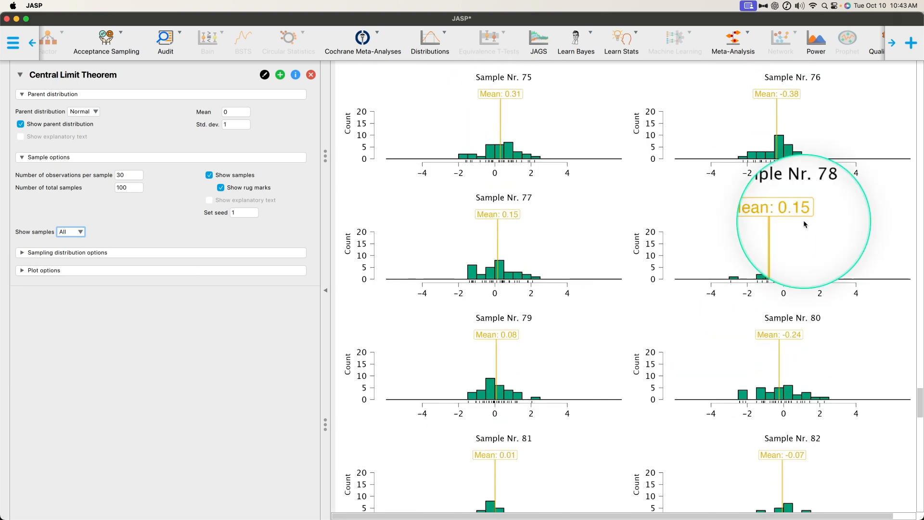
pyautogui.hotkey('ctrl', 'alt', 'm')
pyautogui.scroll(-8, 682, 308)
pyautogui.scroll(-2, 680, 283)
pyautogui.hotkey('ctrl', 'alt', 'm')
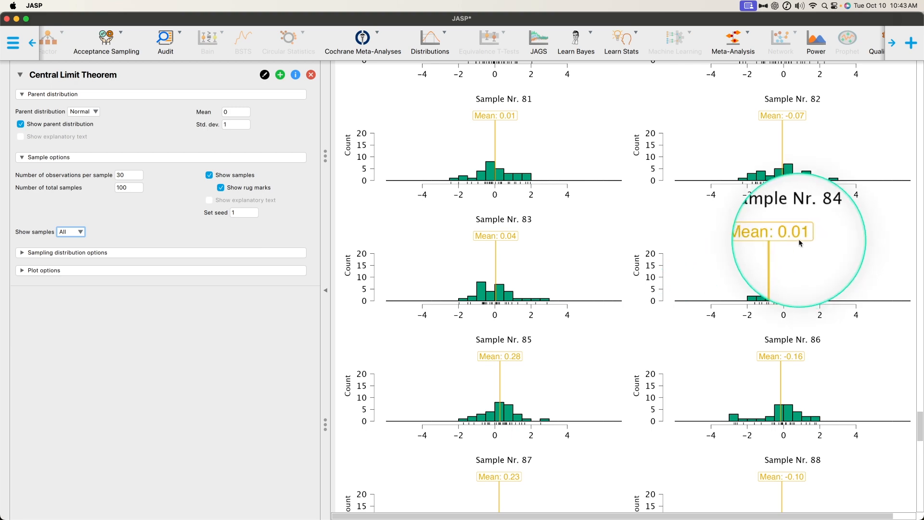
pyautogui.hotkey('ctrl', 'alt', 'm')
# - Review the remaining sample histograms through Sample Nr. 100 and the start of the Sampling Distribution of the Mean plot
pyautogui.scroll(-9, 684, 279)
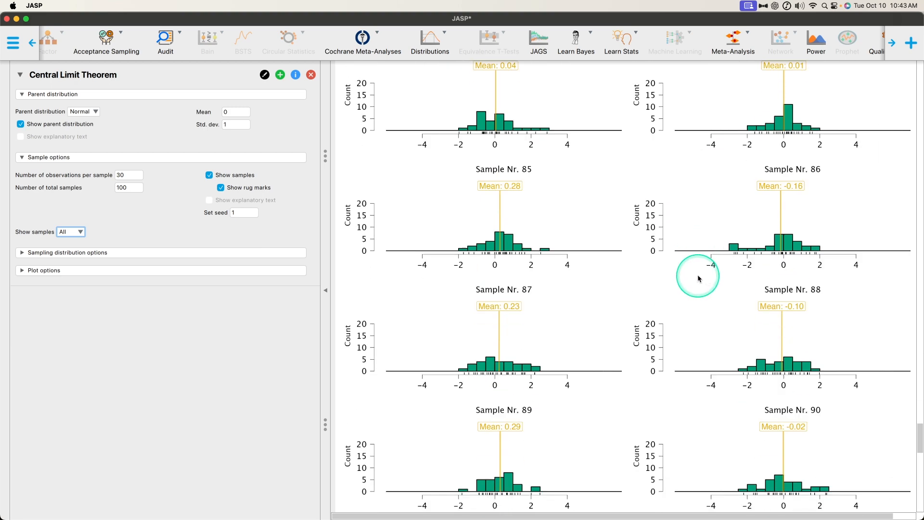
pyautogui.scroll(-10, 685, 280)
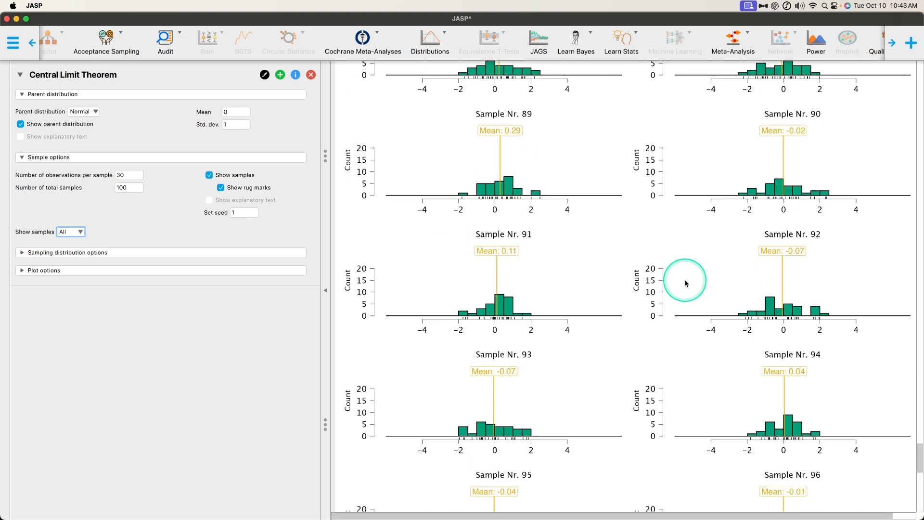
pyautogui.scroll(-5, 684, 281)
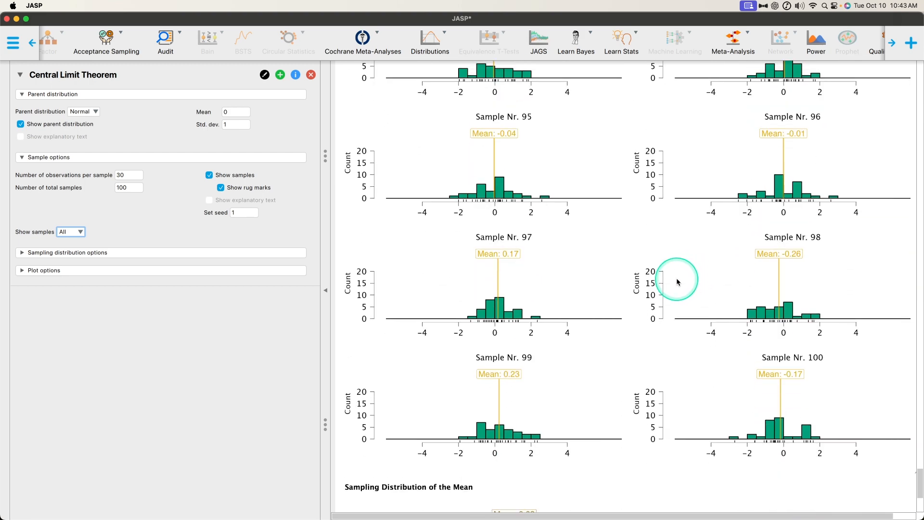
pyautogui.scroll(-3, 676, 282)
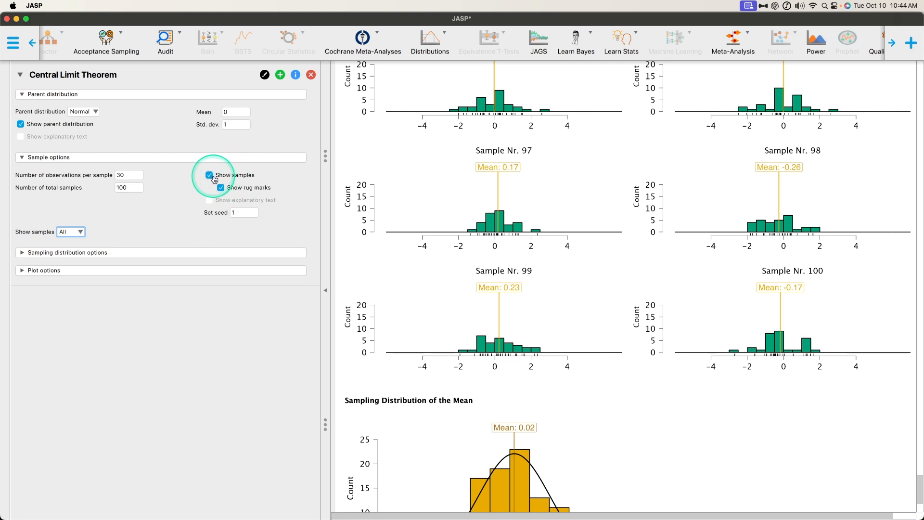
pyautogui.scroll(10, 786, 294)
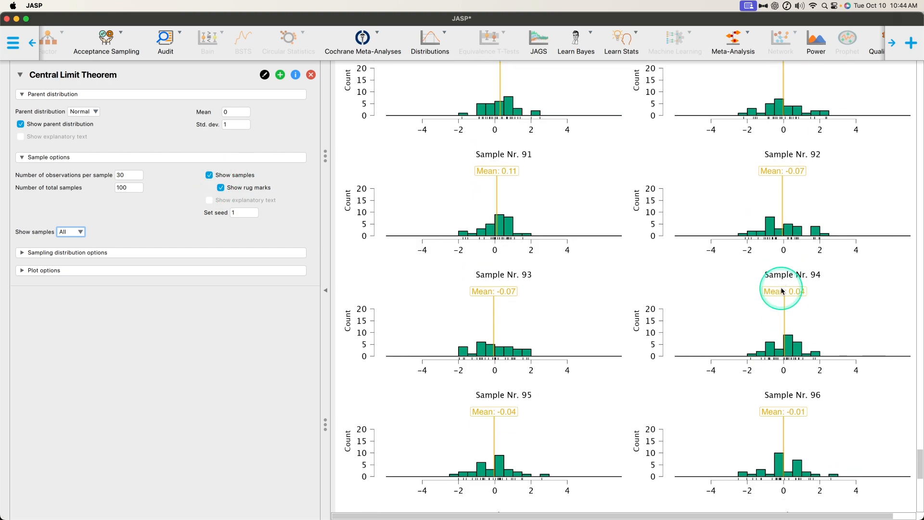
pyautogui.scroll(-4, 706, 321)
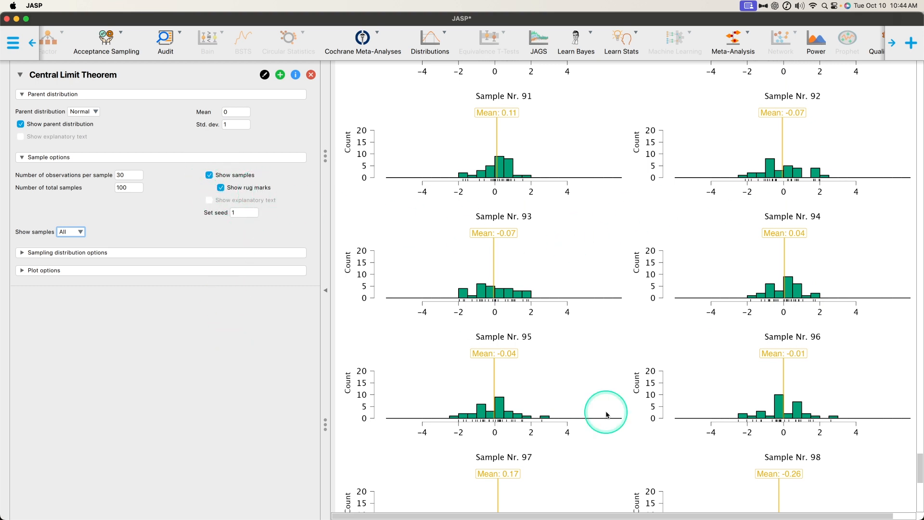
# - Magnify the rug marks beneath Sample Nr. 93's histogram and limit the displayed samples to the first 7
pyautogui.hotkey('ctrl', 'alt', 'm')
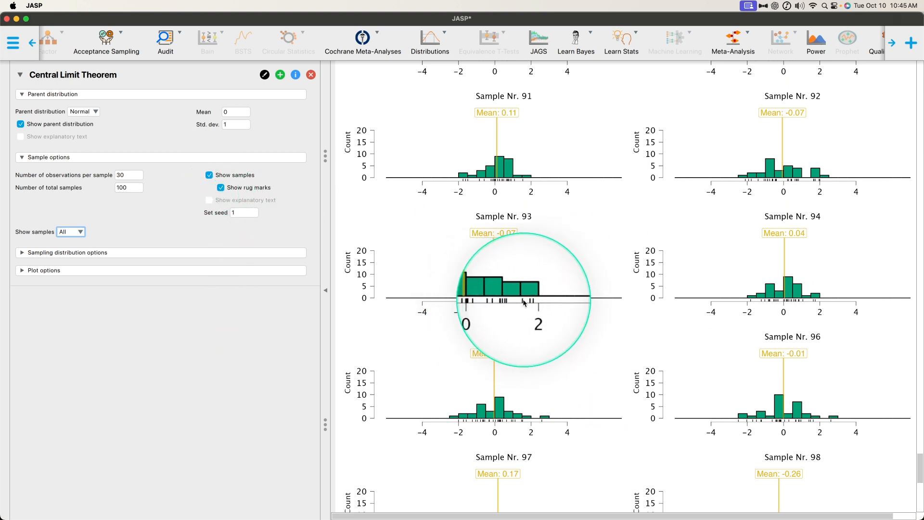
pyautogui.hotkey('ctrl', 'alt', 'm')
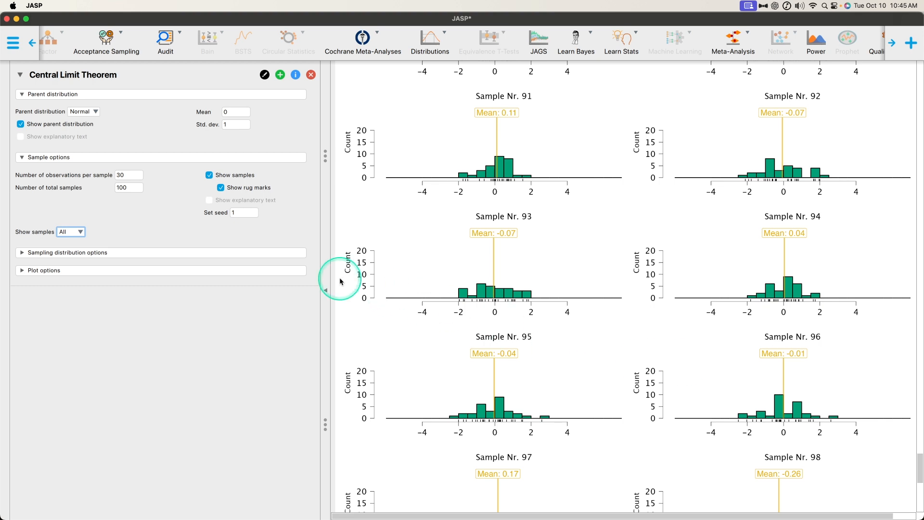
pyautogui.click(210, 202)
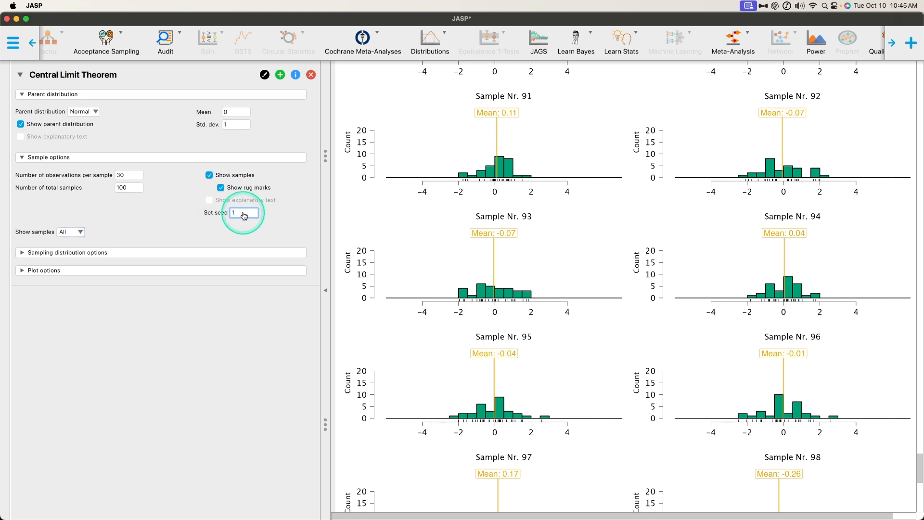
pyautogui.click(76, 233)
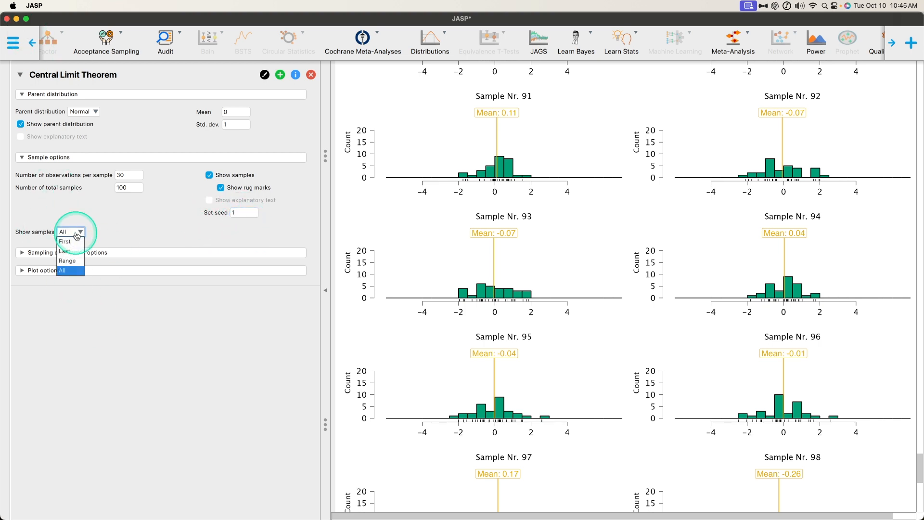
pyautogui.click(75, 241)
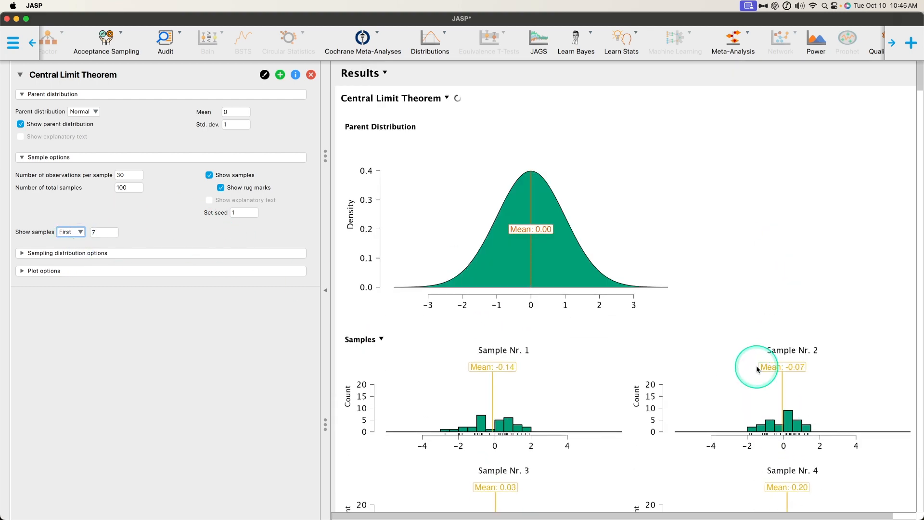
pyautogui.scroll(-10, 708, 189)
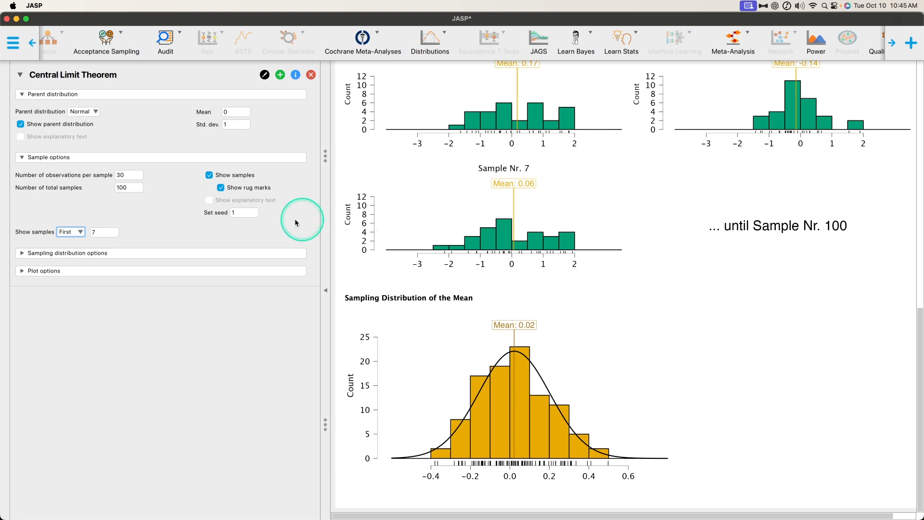
# - Set the sampling seed to 10 and review the redrawn sample histograms
pyautogui.click(242, 213)
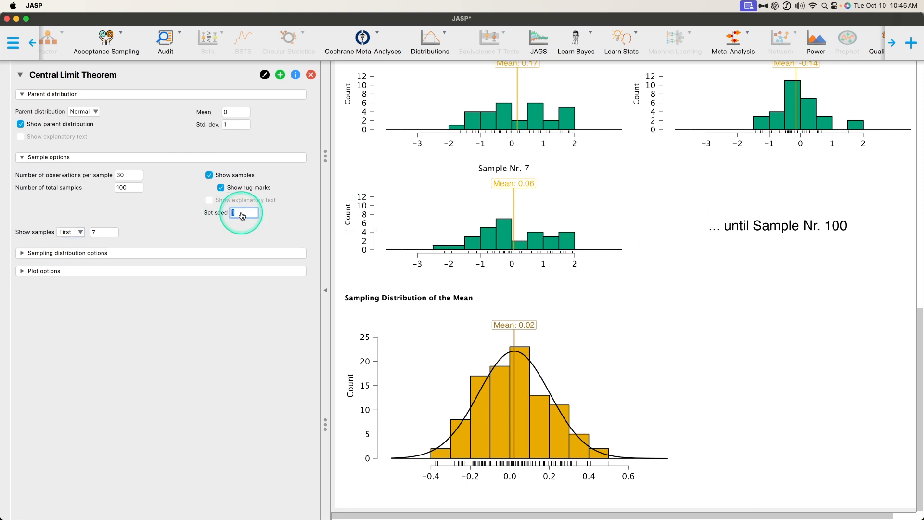
pyautogui.click(267, 240)
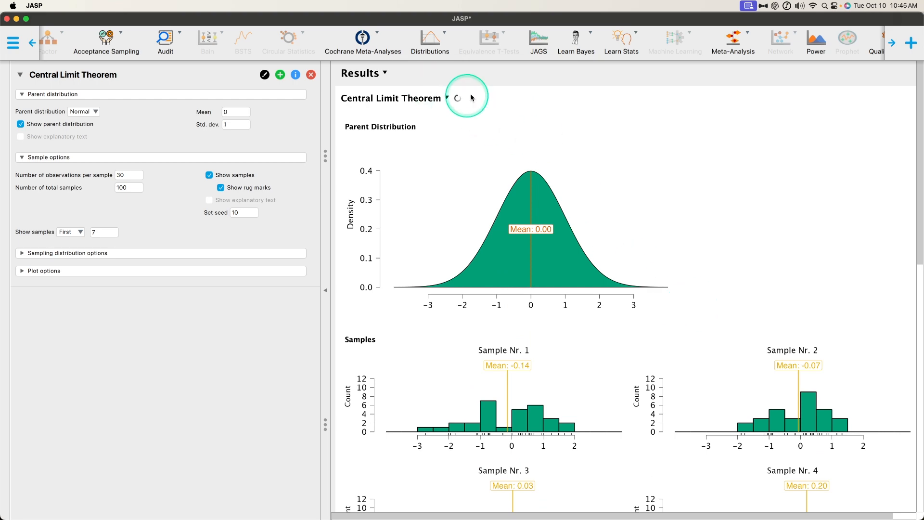
pyautogui.scroll(-2, 689, 319)
pyautogui.scroll(-10, 689, 319)
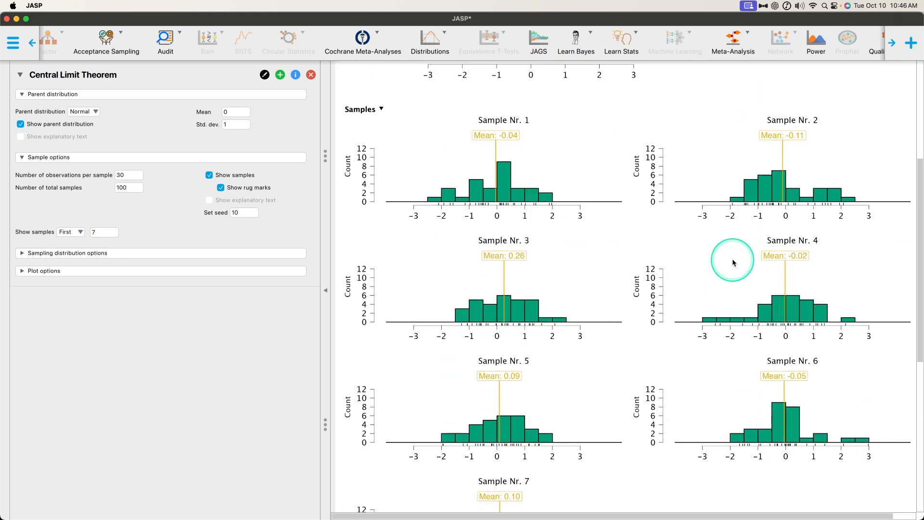
# - Set the sampling seed back to 1
pyautogui.click(256, 213)
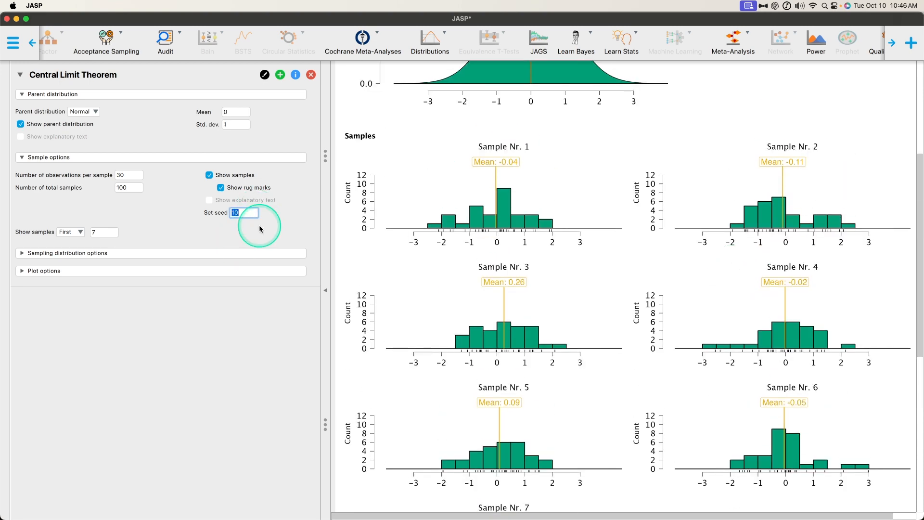
pyautogui.write('1')
pyautogui.press('Return')
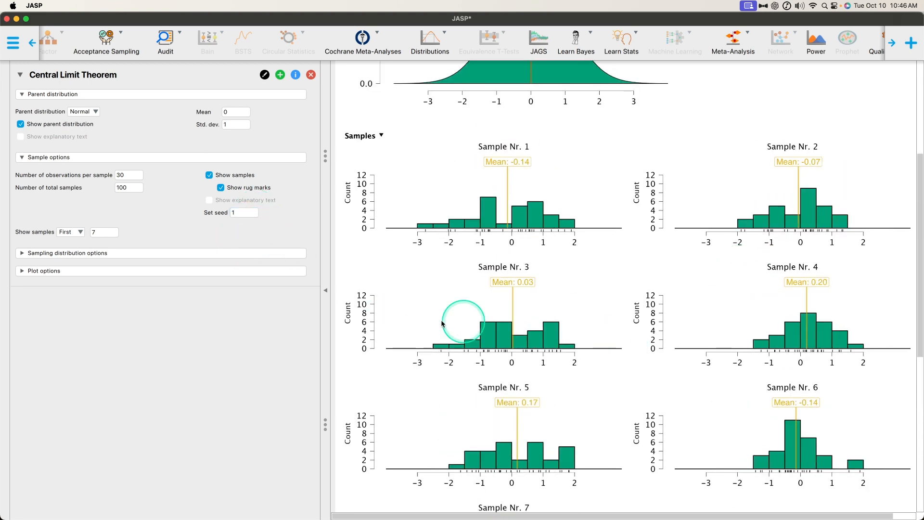
# - Review the Sampling Distribution of the Mean plot and expand the sampling distribution options
pyautogui.scroll(-10, 719, 270)
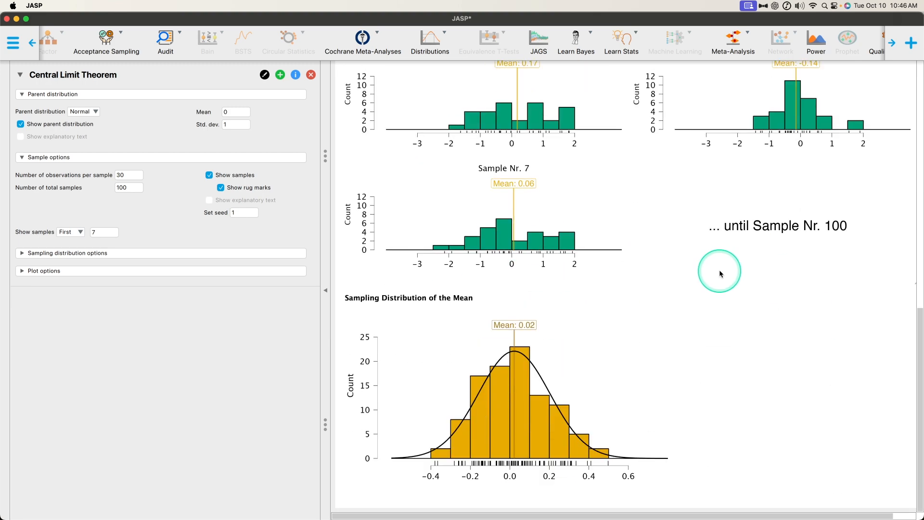
pyautogui.scroll(10, 719, 272)
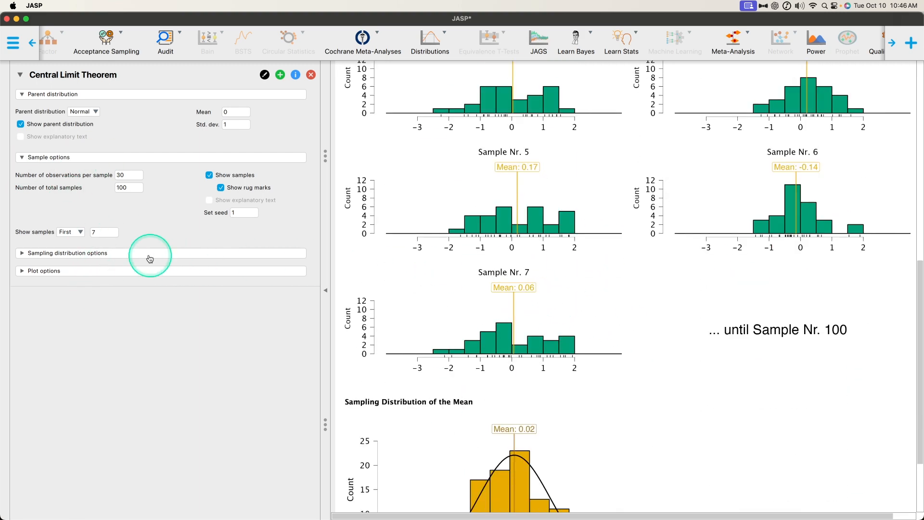
pyautogui.scroll(-4, 346, 316)
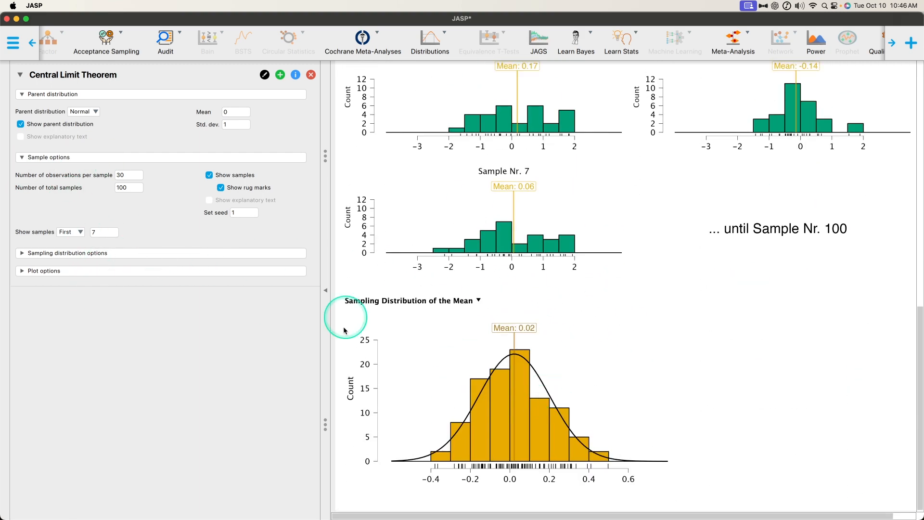
pyautogui.click(168, 261)
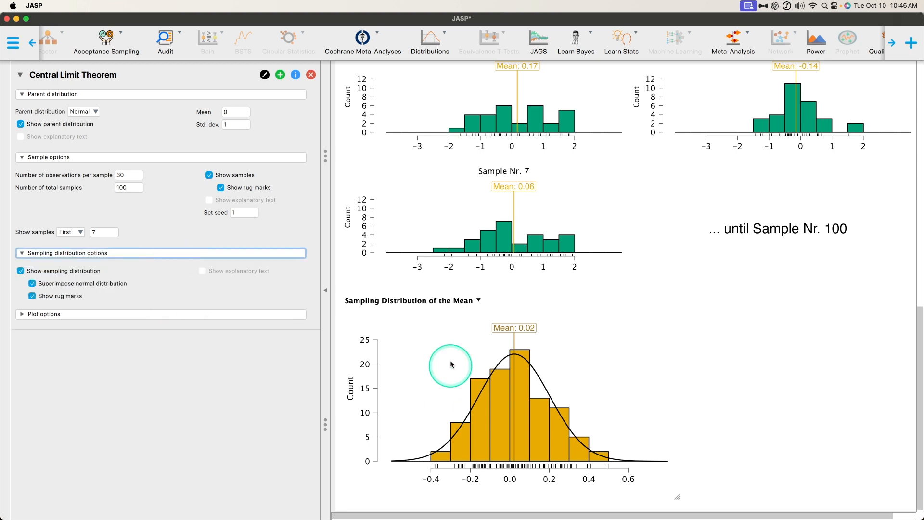
# - Compare the individual samples' marked means, such as Sample Nr. 7's, with the rug marks beneath the Sampling Distribution of the Mean
pyautogui.scroll(3, 669, 321)
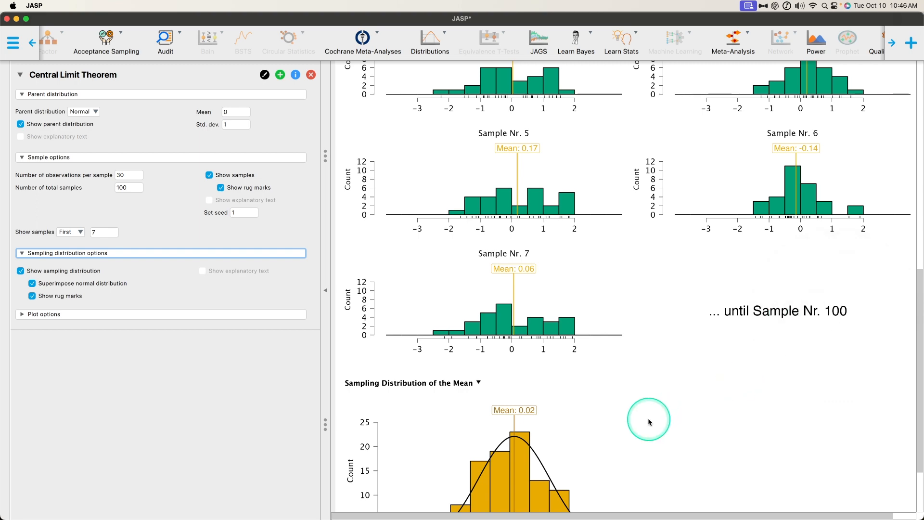
pyautogui.scroll(4, 631, 414)
pyautogui.scroll(-7, 491, 385)
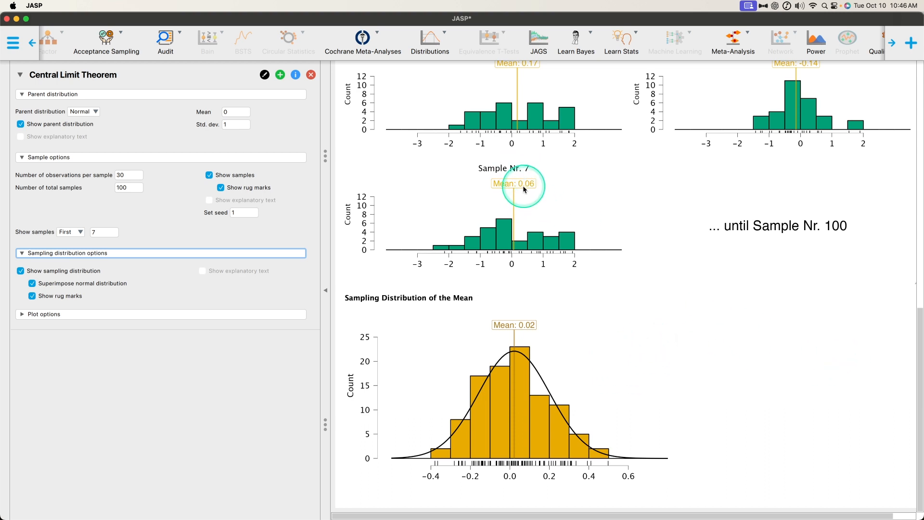
pyautogui.press('ctrl')
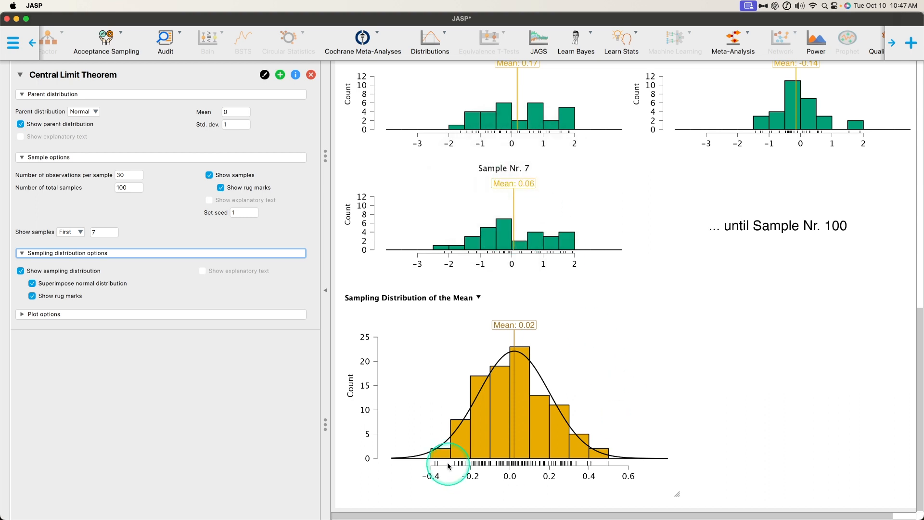
pyautogui.press('ctrl')
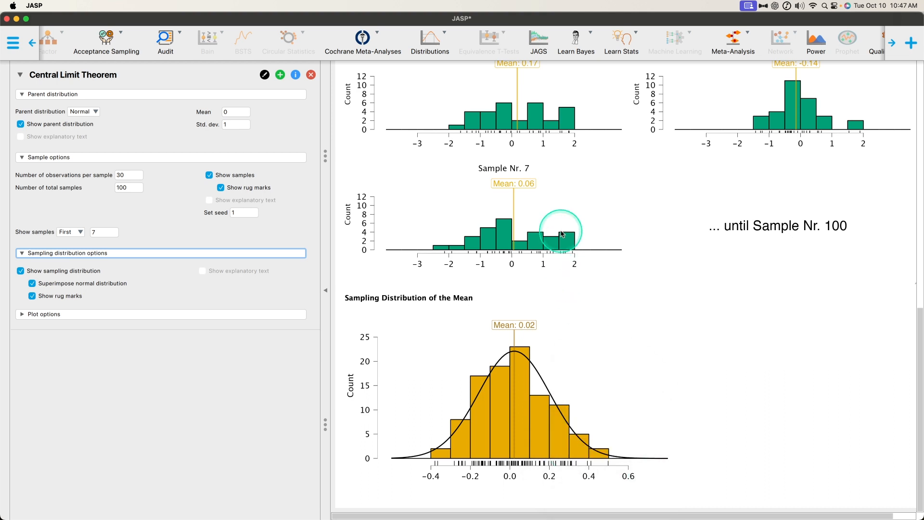
pyautogui.press('ctrl')
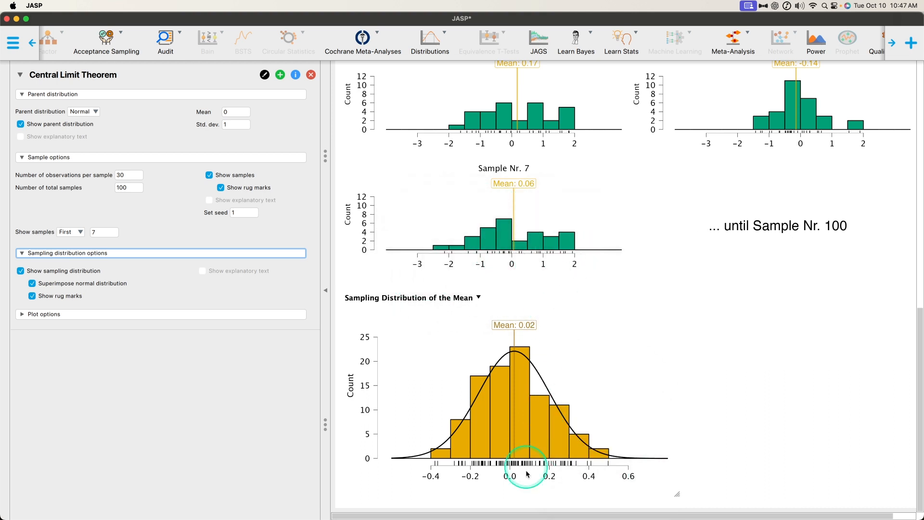
pyautogui.press('ctrl')
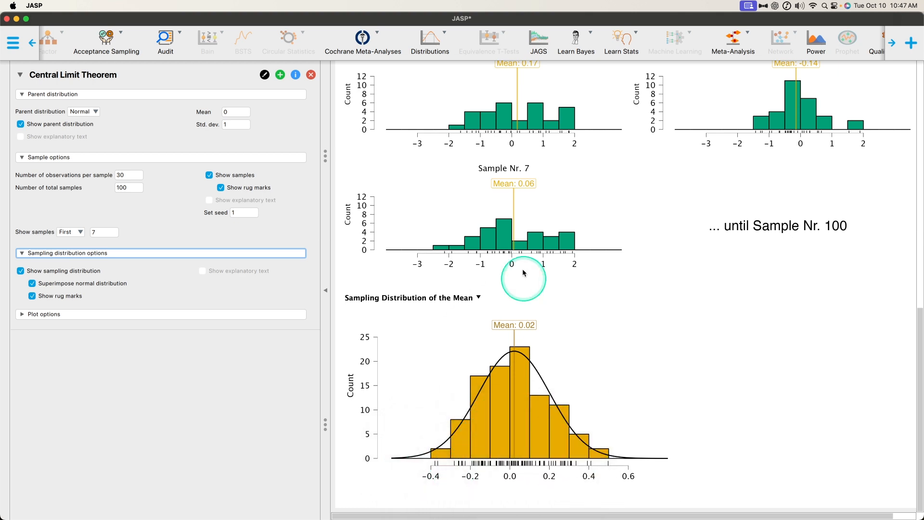
pyautogui.press('ctrl')
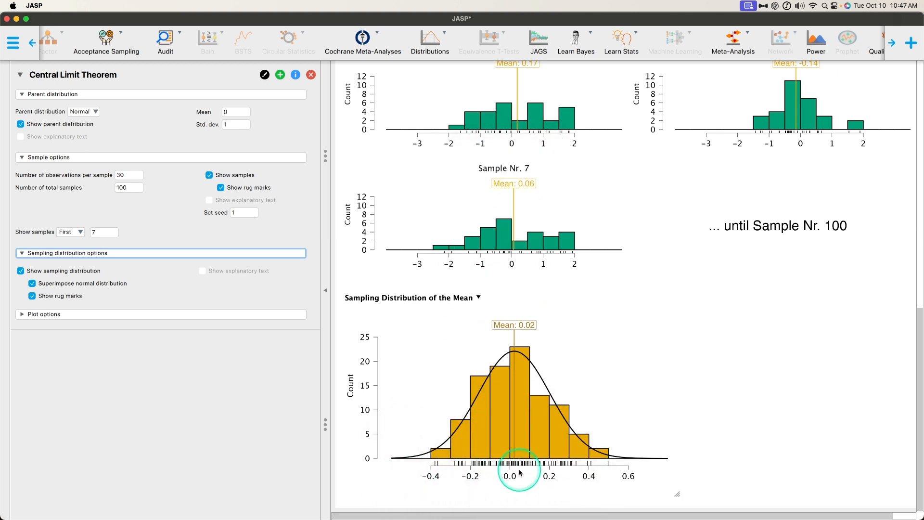
pyautogui.press('ctrl')
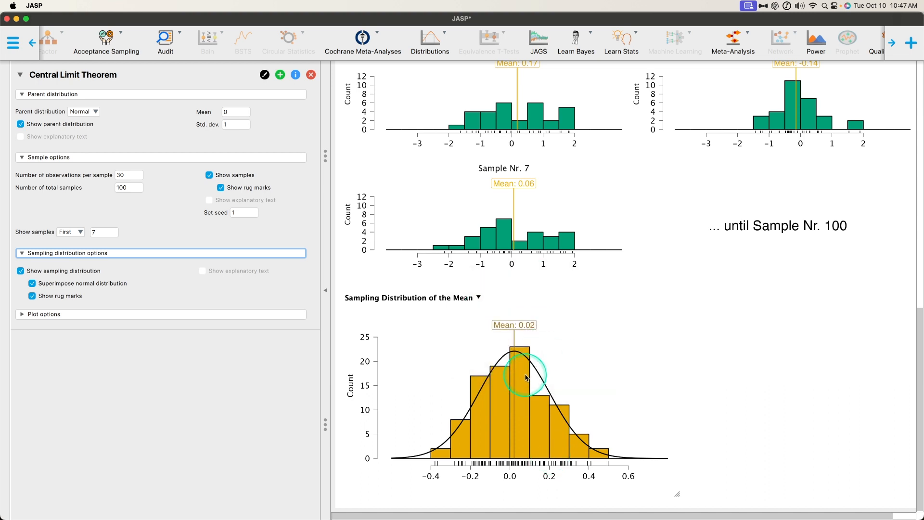
# - Compare the parent distribution's marked mean with the mean and tails of the Sampling Distribution of the Mean
pyautogui.scroll(20, 526, 377)
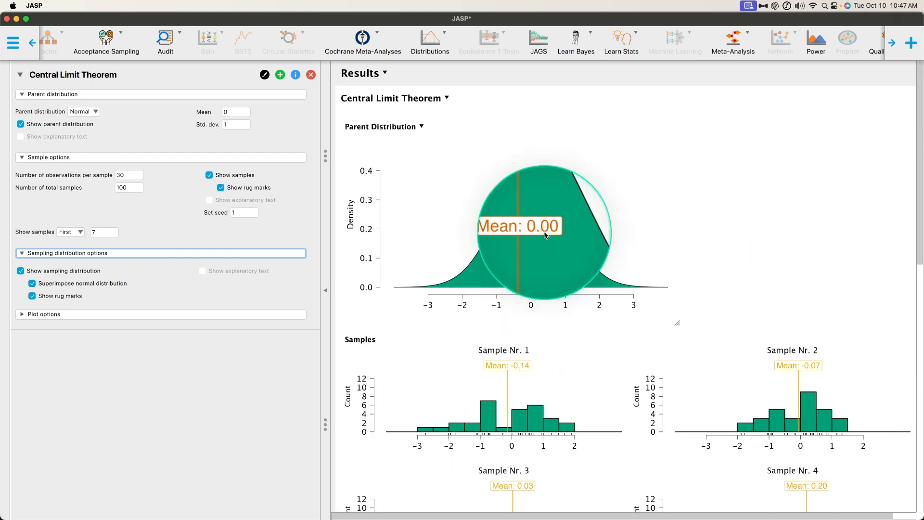
pyautogui.scroll(-20, 545, 240)
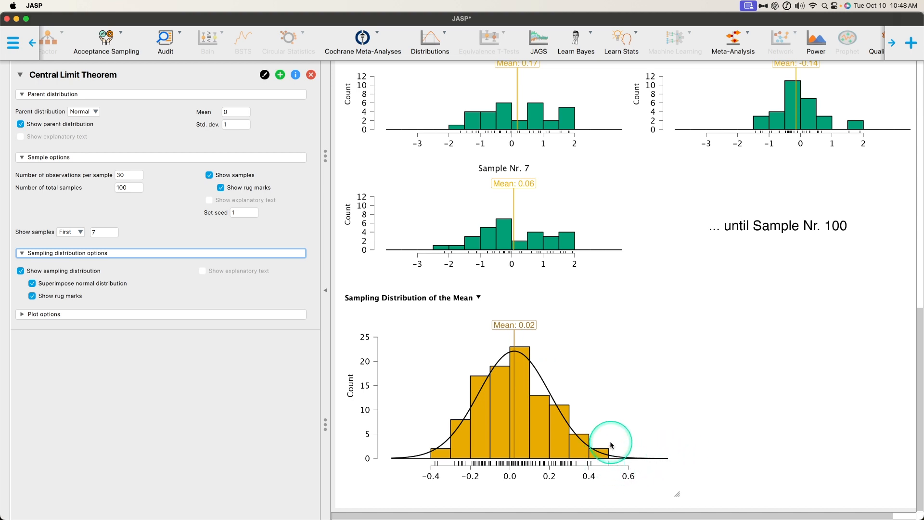
pyautogui.scroll(2, 610, 444)
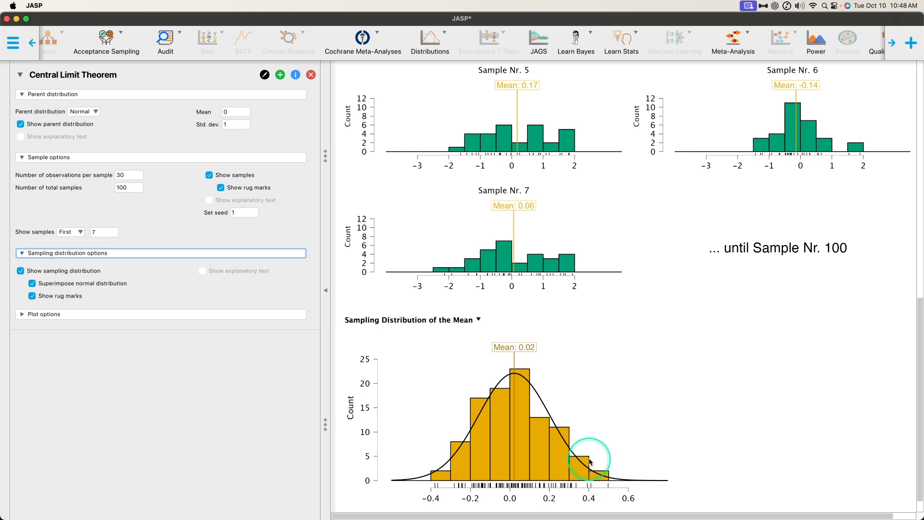
pyautogui.scroll(-2, 627, 438)
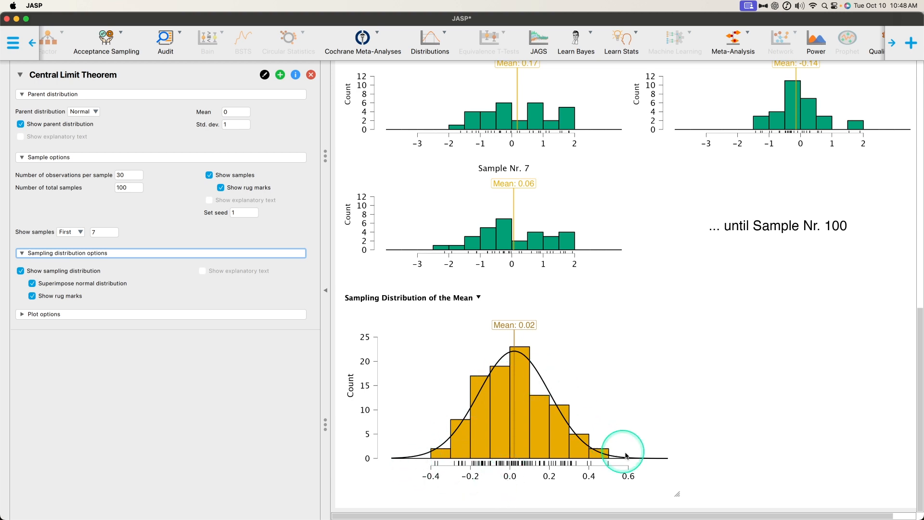
# - Set the number of total samples to 1000
pyautogui.hotkey('ctrl', 'm')
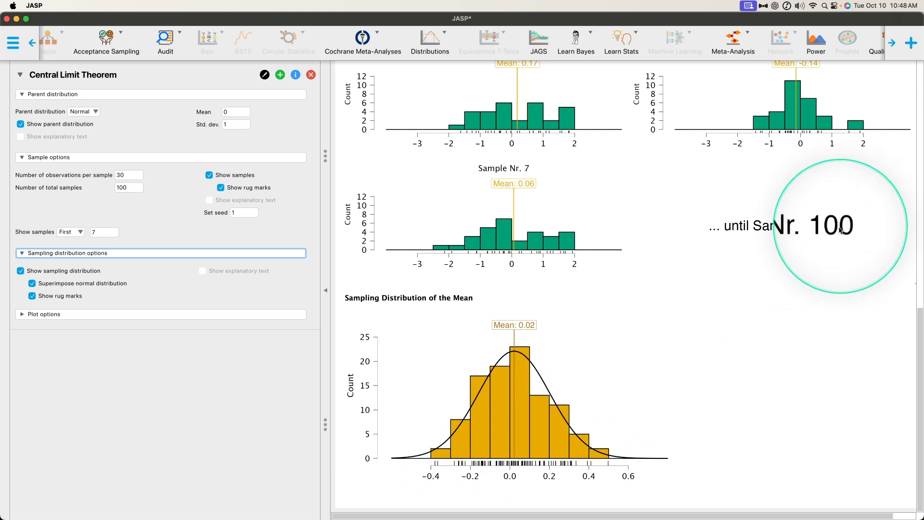
pyautogui.hotkey('ctrl', 'm')
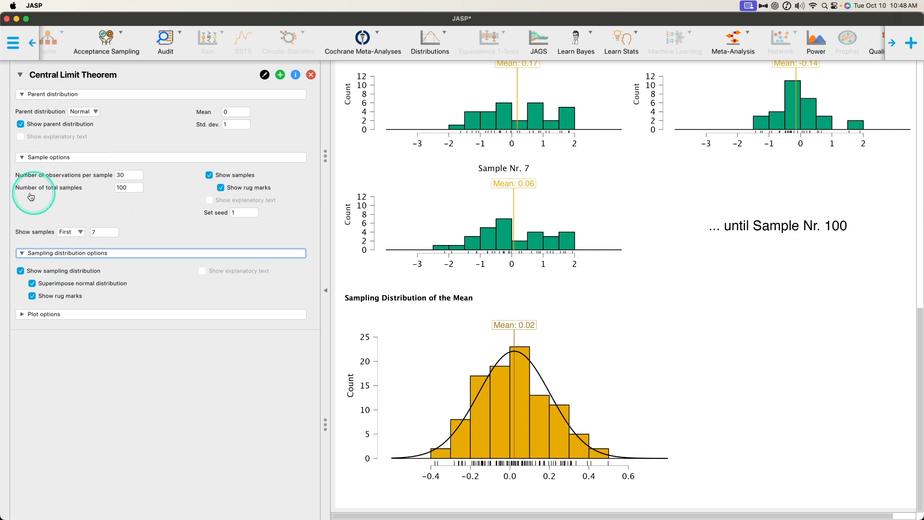
pyautogui.click(130, 188)
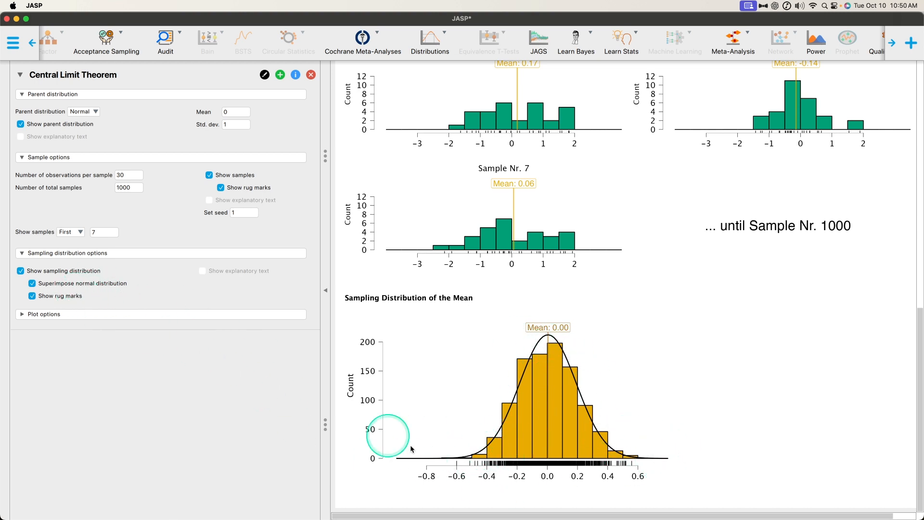
# - Change the plots' color palette to Colorblind Alt
pyautogui.click(95, 314)
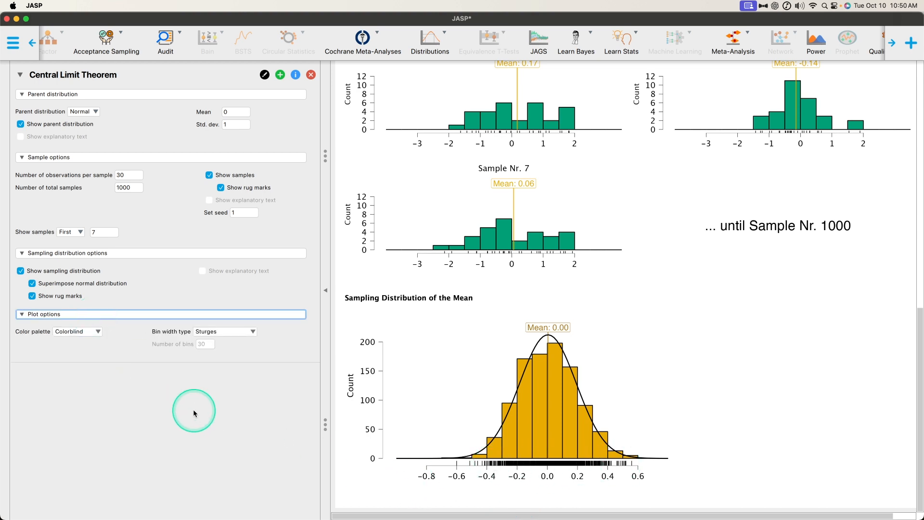
pyautogui.click(95, 332)
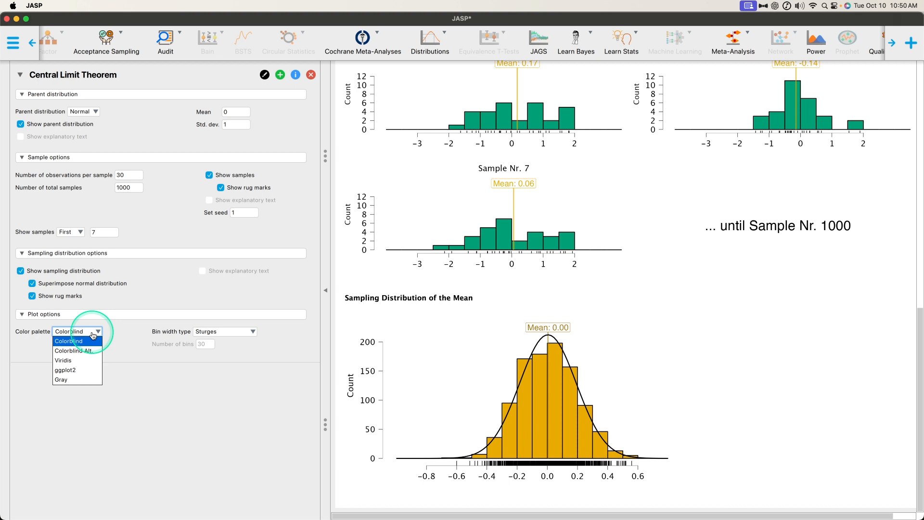
pyautogui.click(100, 352)
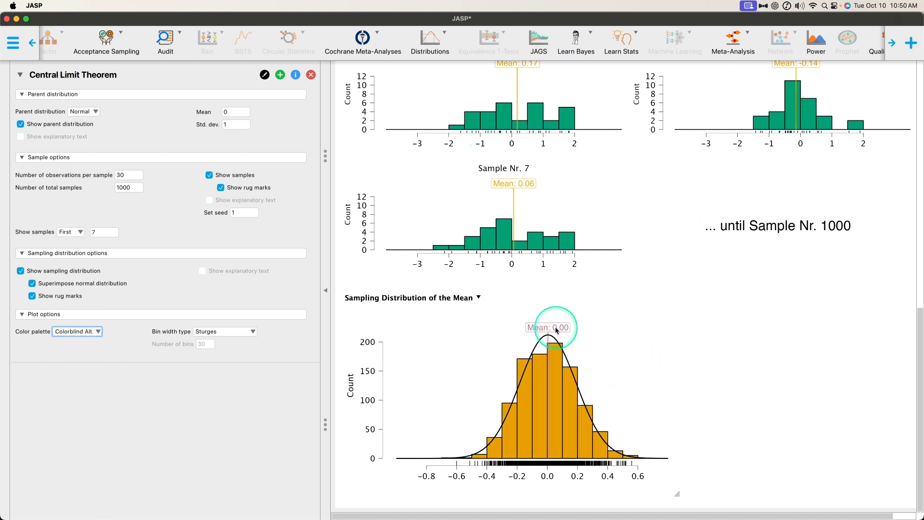
# - Inspect the mean labels of the Sampling Distribution of the Mean and the parent distribution under magnification
pyautogui.hotkey('ctrl', 'alt', 'm')
pyautogui.scroll(15, 553, 337)
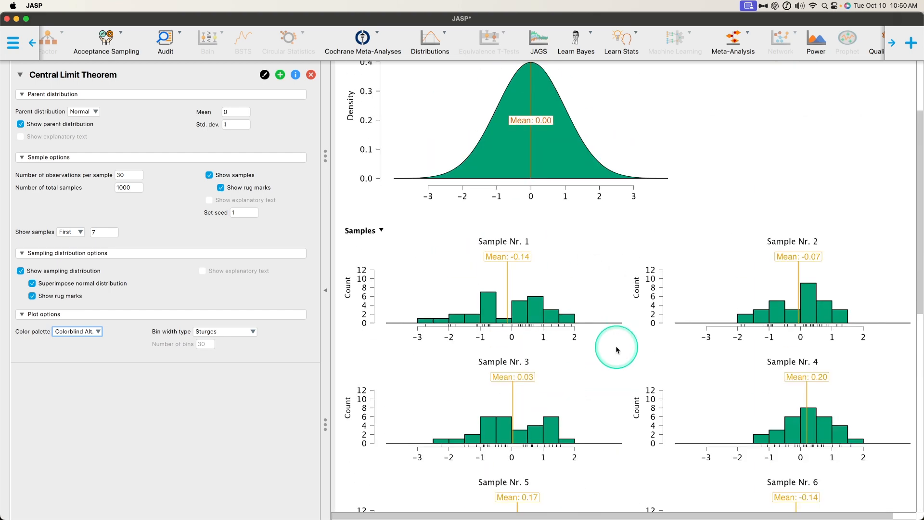
pyautogui.hotkey('ctrl', 'alt', 'm')
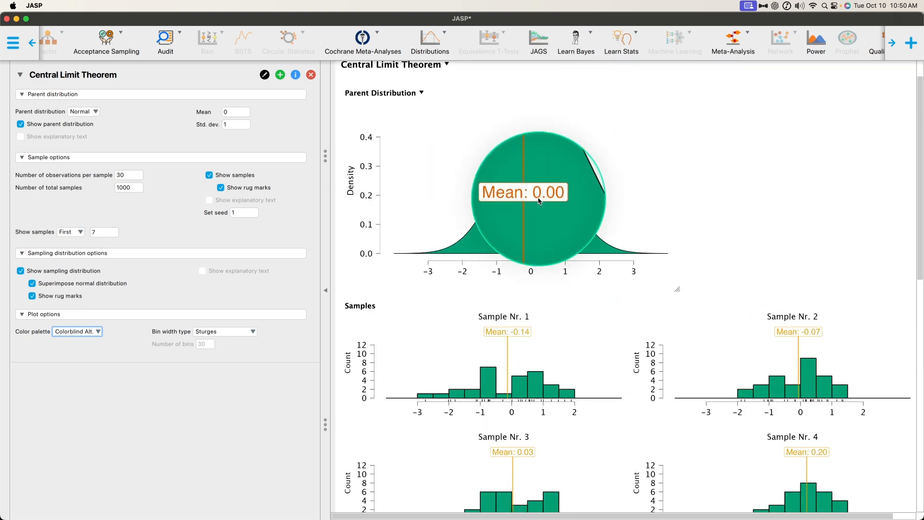
# - Change the plots' color palette to Viridis and review the parent, sample and sampling distribution plots
pyautogui.hotkey('ctrl', 'alt', 'm')
pyautogui.scroll(-4, 757, 354)
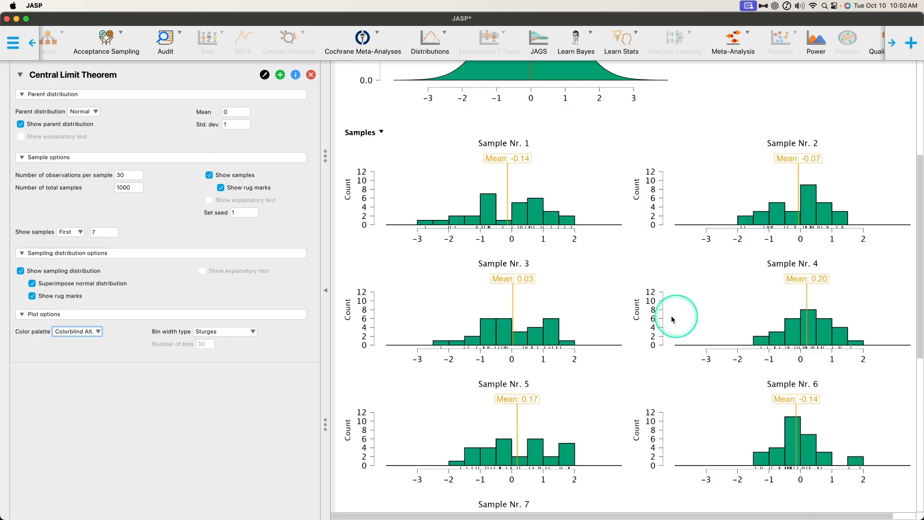
pyautogui.click(94, 331)
pyautogui.click(72, 360)
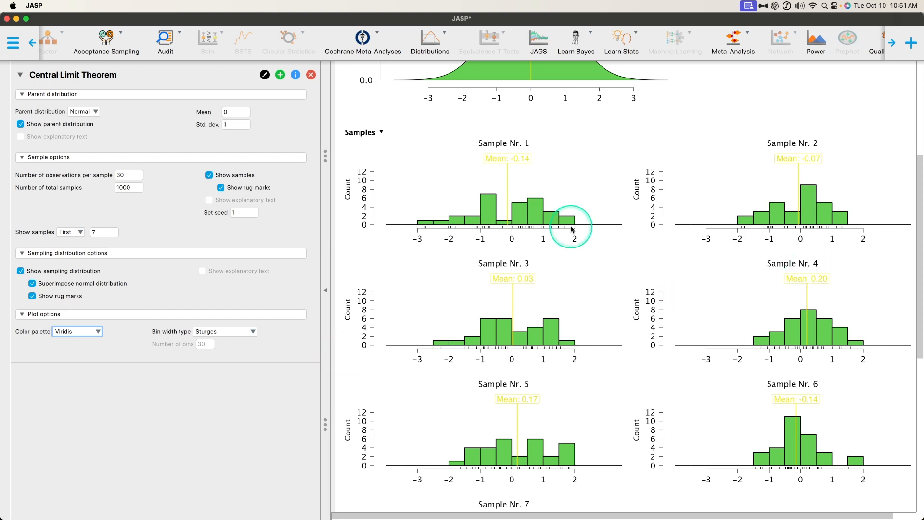
pyautogui.scroll(5, 582, 231)
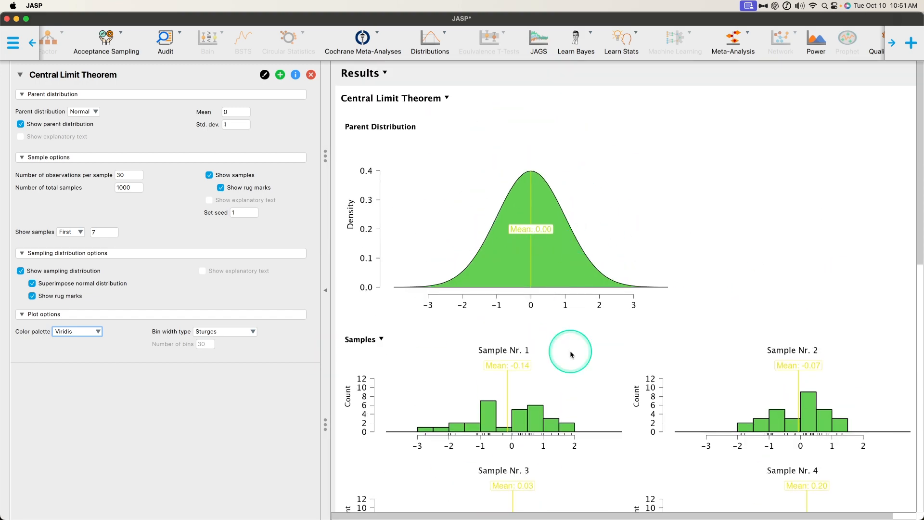
pyautogui.scroll(-8, 688, 302)
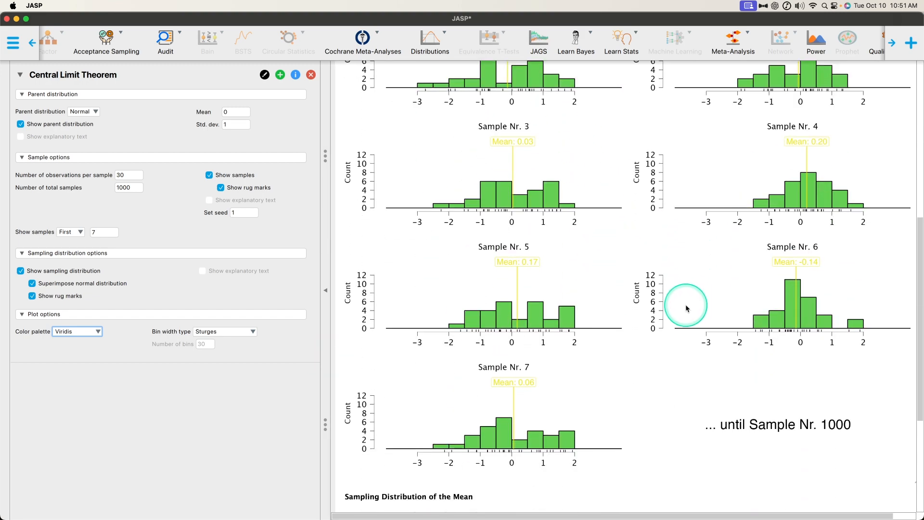
pyautogui.scroll(-5, 639, 252)
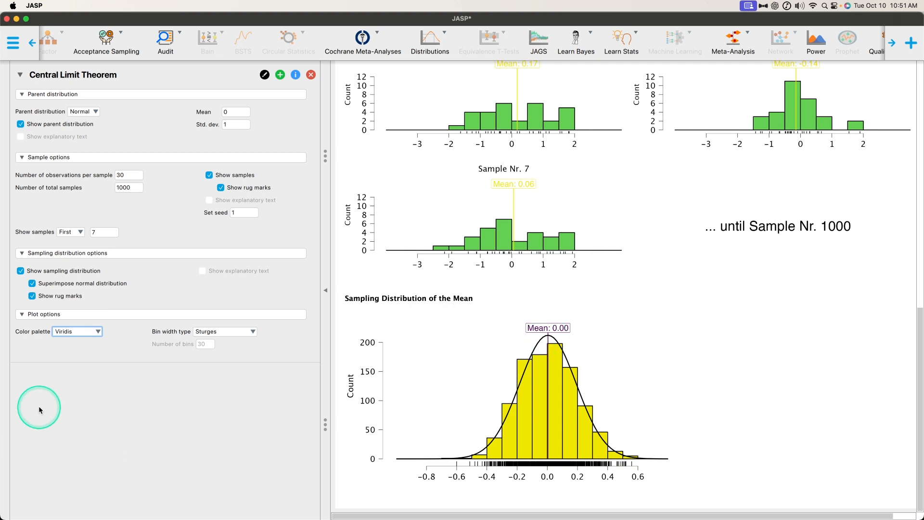
# - Change the color palette to ggplot2 and check the plots up to the parent distribution
pyautogui.click(77, 331)
pyautogui.click(73, 372)
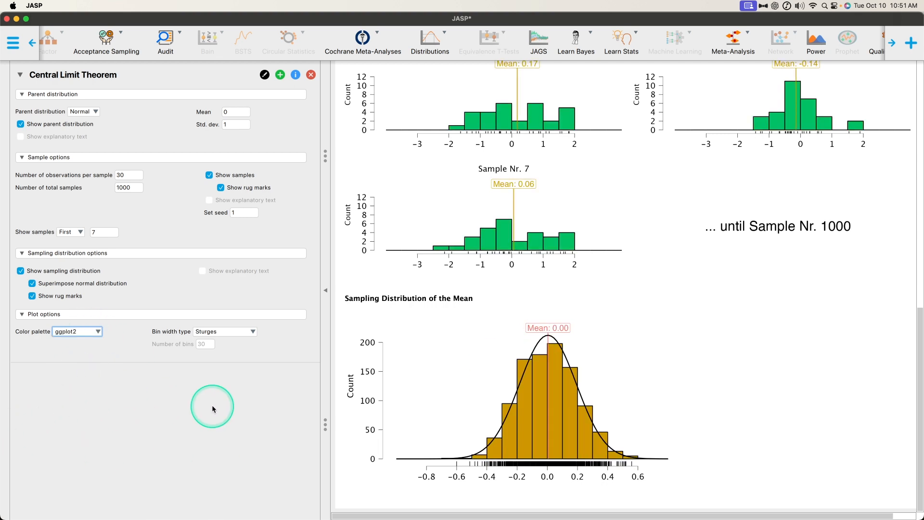
pyautogui.scroll(6, 606, 438)
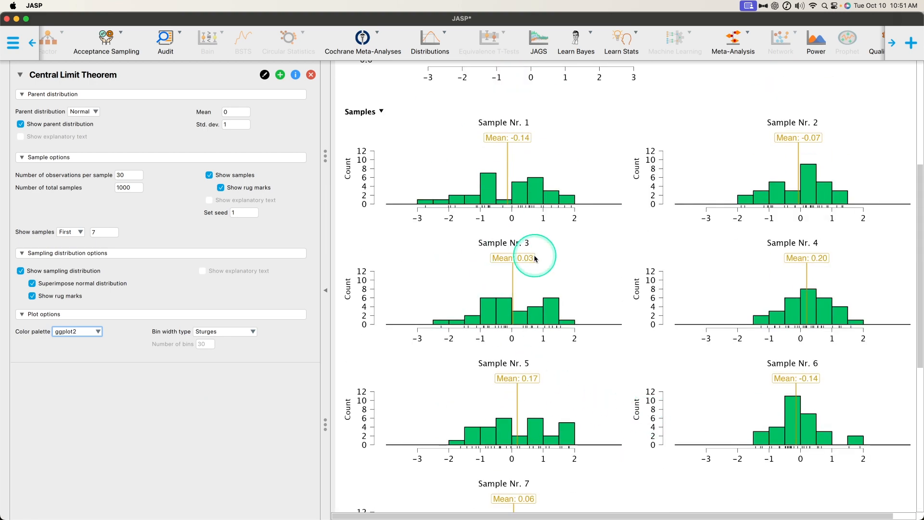
pyautogui.scroll(5, 513, 274)
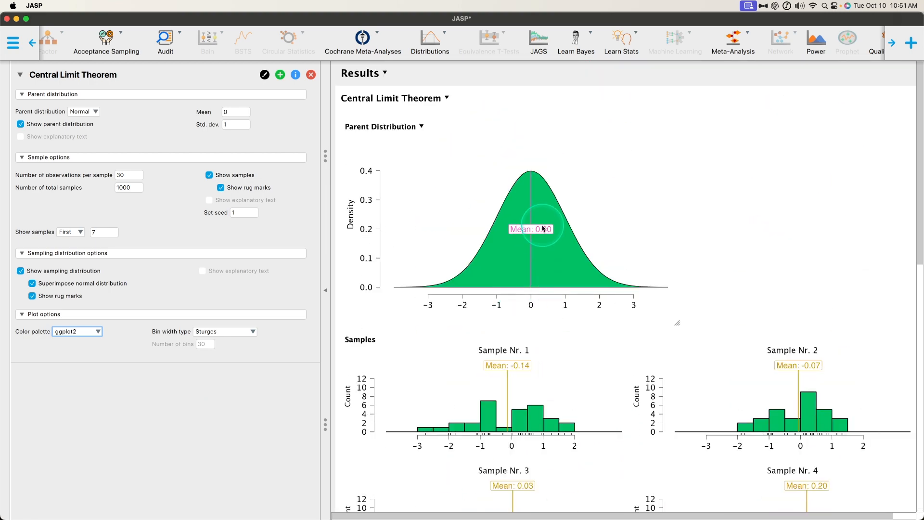
# - Change the color palette to Gray and check the plots down to the sampling distribution
pyautogui.click(98, 333)
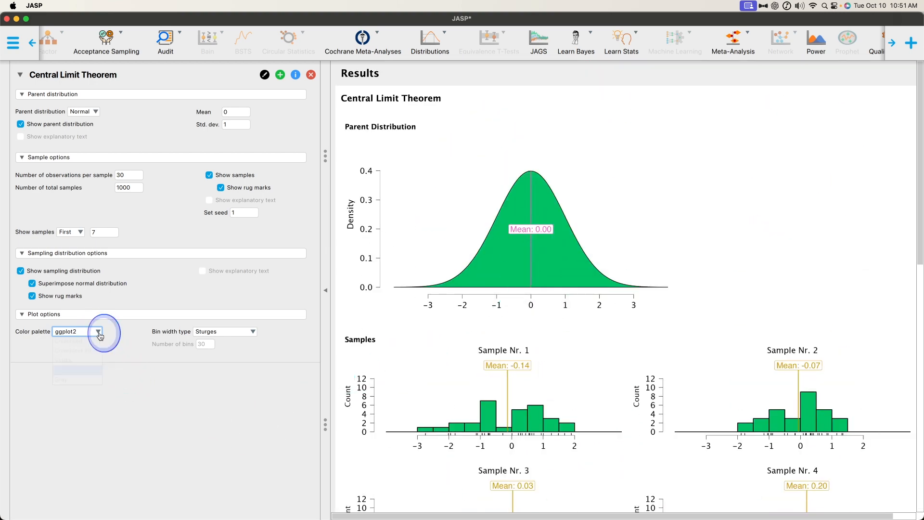
pyautogui.click(62, 380)
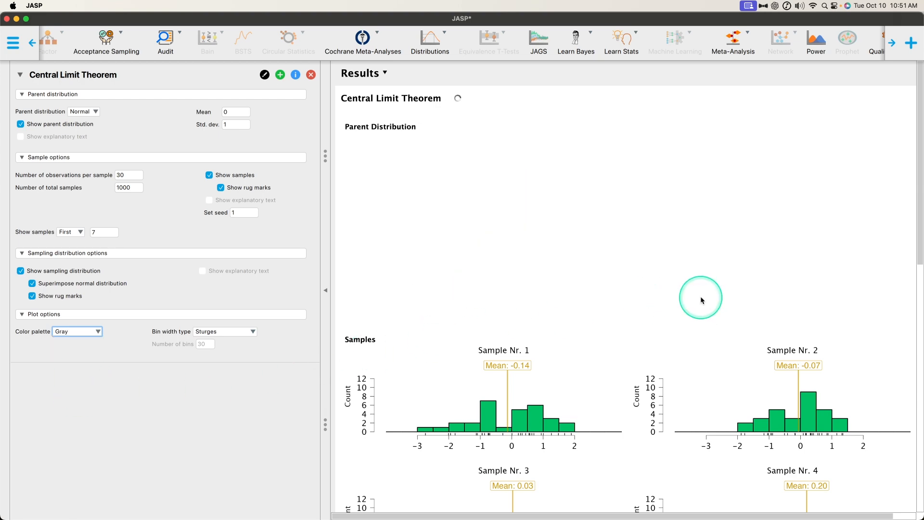
pyautogui.scroll(-3, 703, 308)
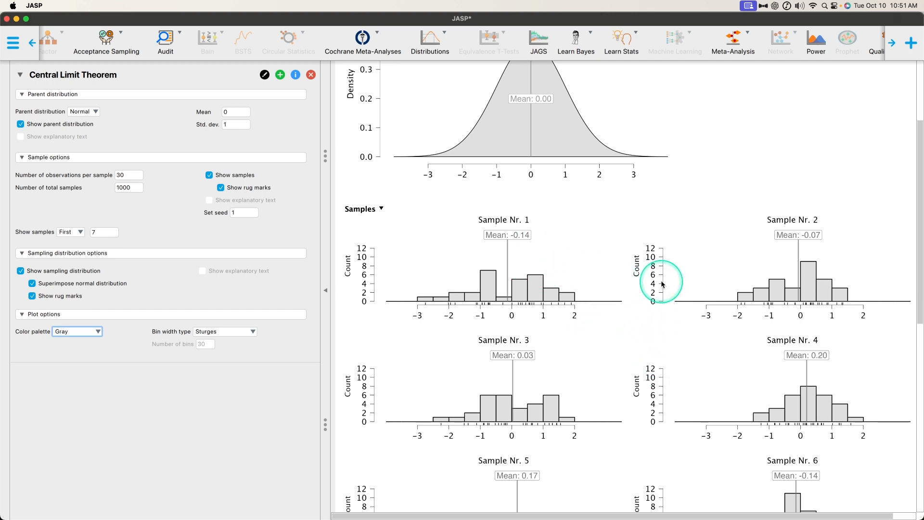
pyautogui.scroll(-10, 663, 285)
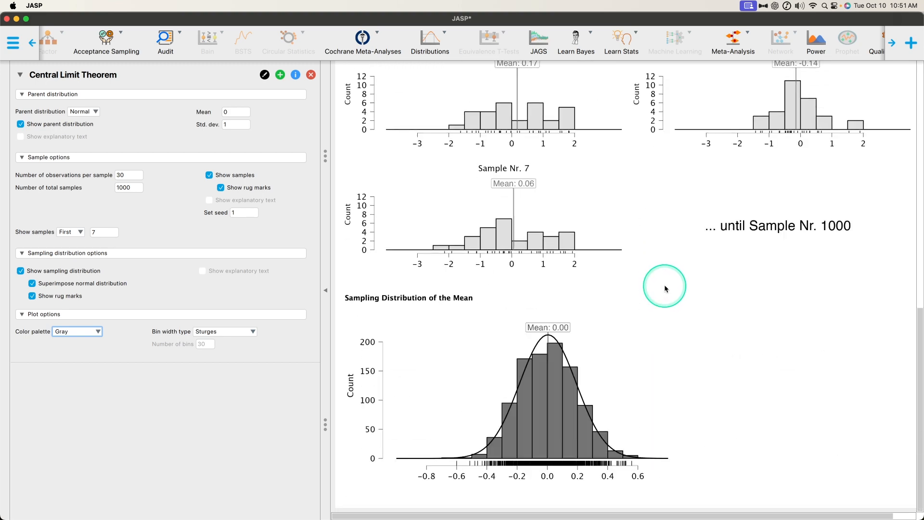
# - Set the color palette to Colorblind and compare the parent distribution, the individual samples and the Sampling Distribution of the Mean
pyautogui.click(96, 331)
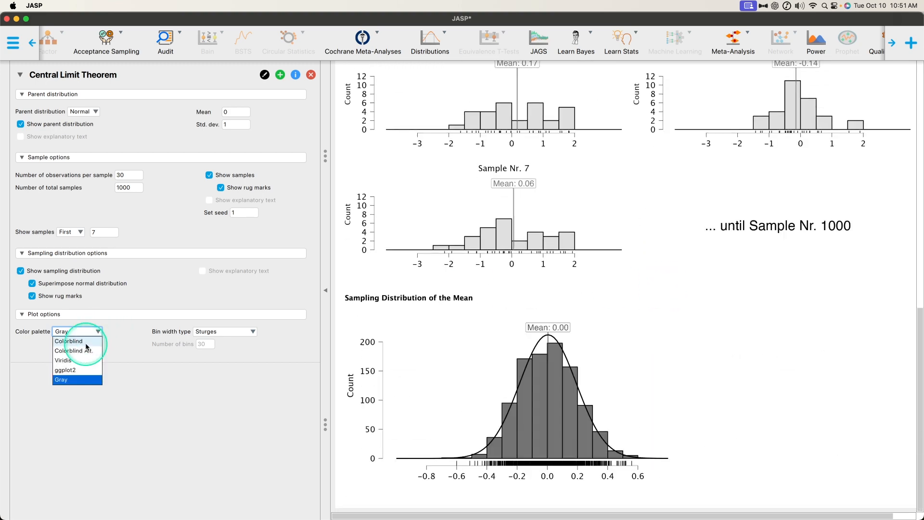
pyautogui.click(72, 342)
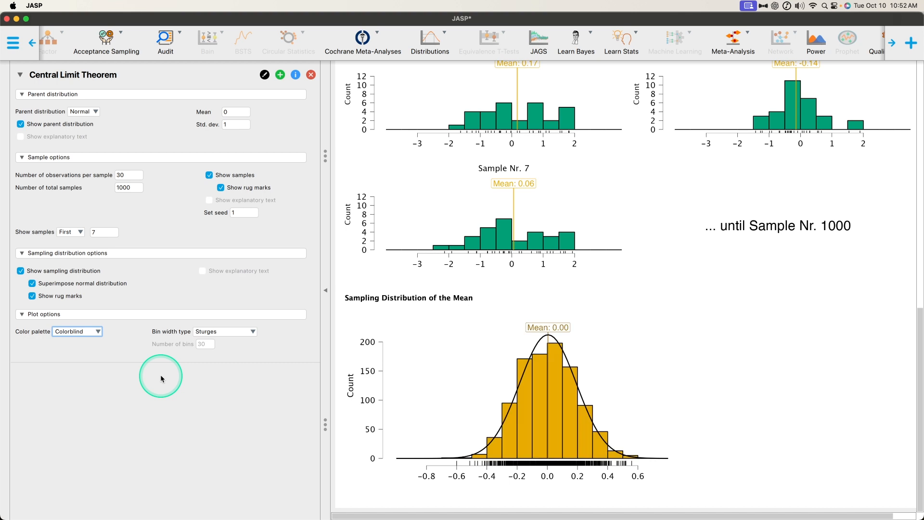
pyautogui.scroll(10, 558, 251)
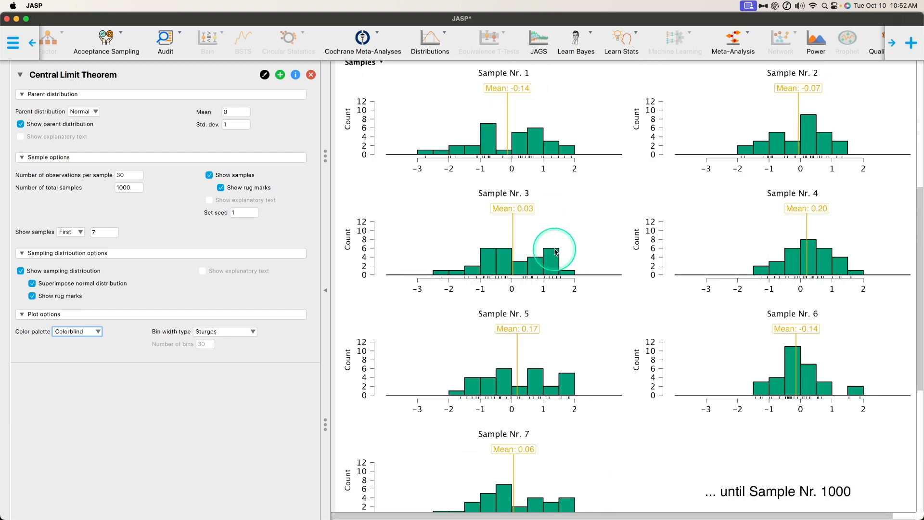
pyautogui.scroll(5, 558, 251)
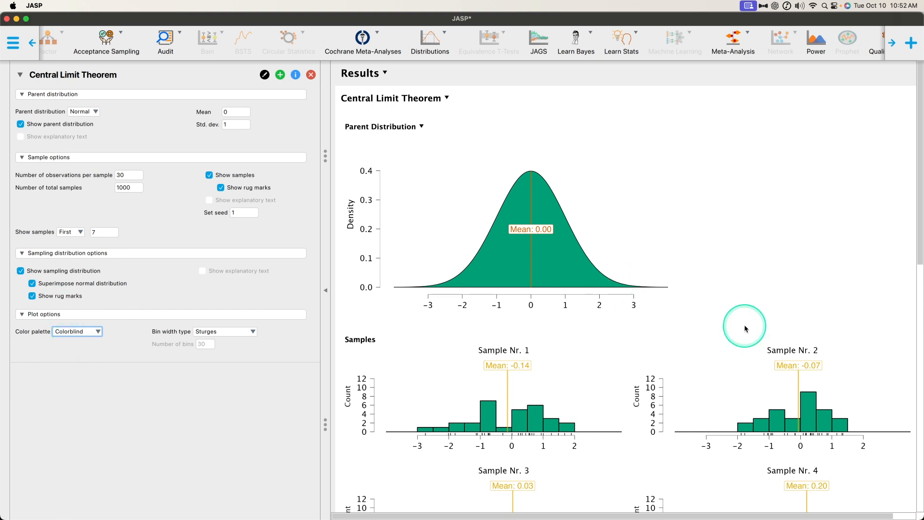
pyautogui.scroll(-3, 743, 328)
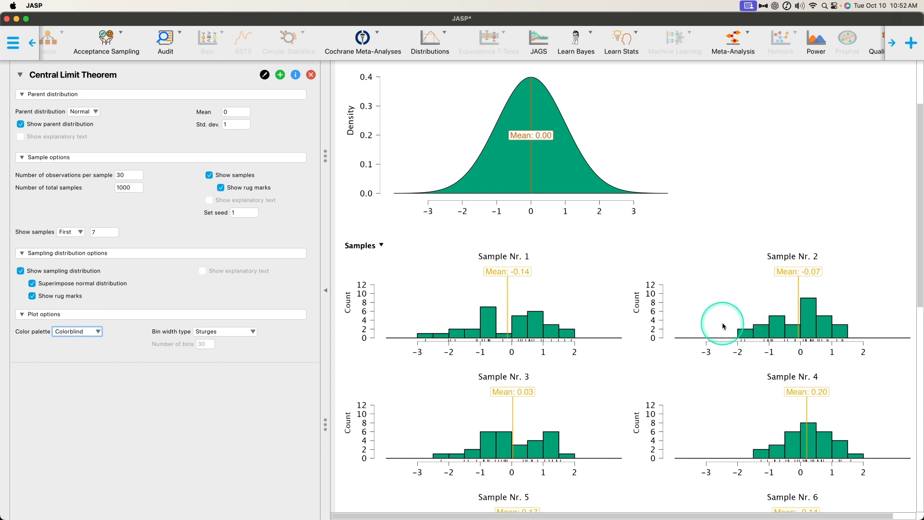
pyautogui.scroll(-10, 532, 212)
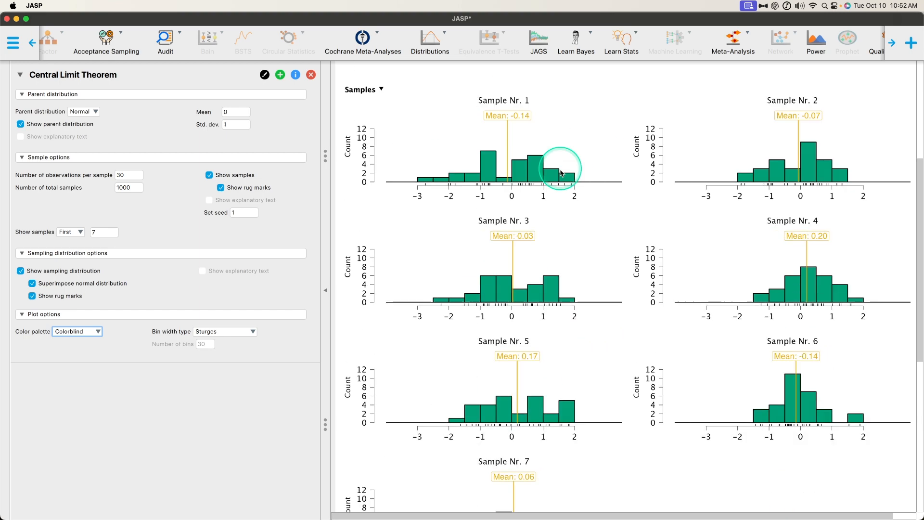
pyautogui.scroll(10, 681, 412)
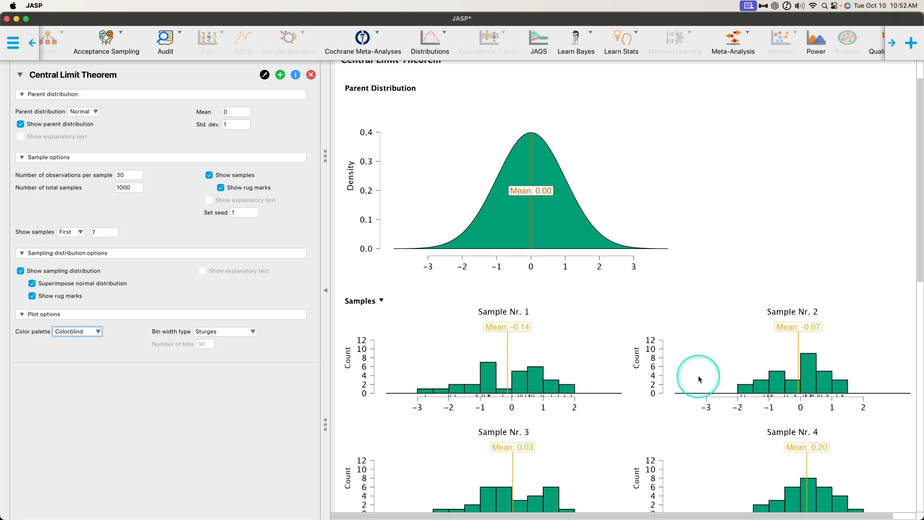
pyautogui.scroll(-5, 698, 374)
pyautogui.scroll(-8, 824, 365)
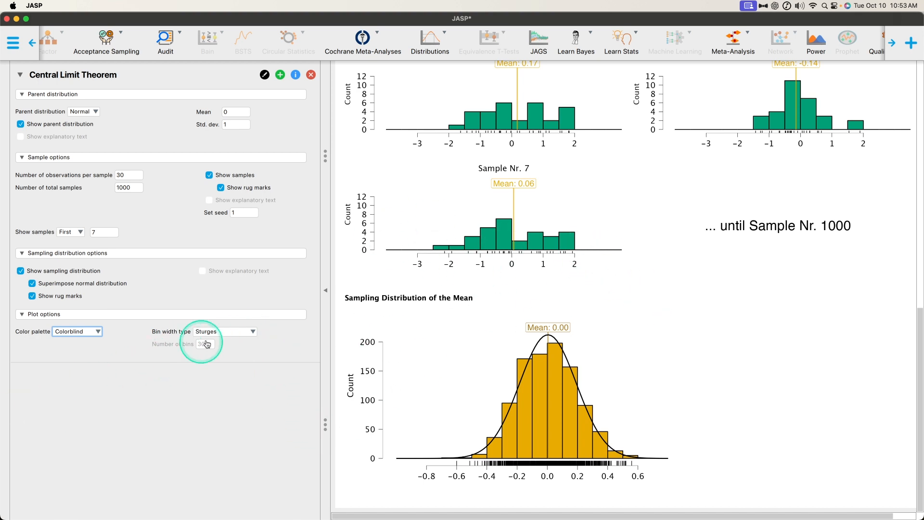
# - Try the Scott and Doane bin width types for the histograms
pyautogui.click(235, 334)
pyautogui.click(232, 349)
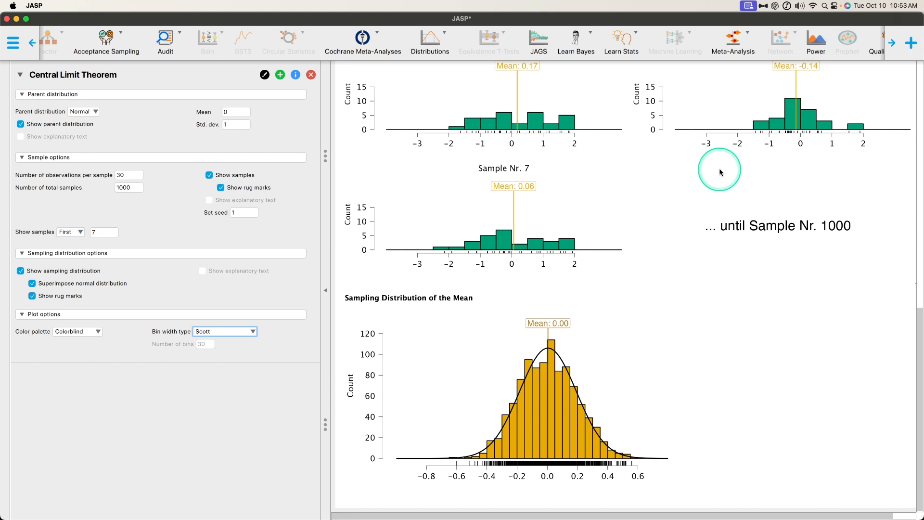
pyautogui.click(247, 332)
pyautogui.click(204, 360)
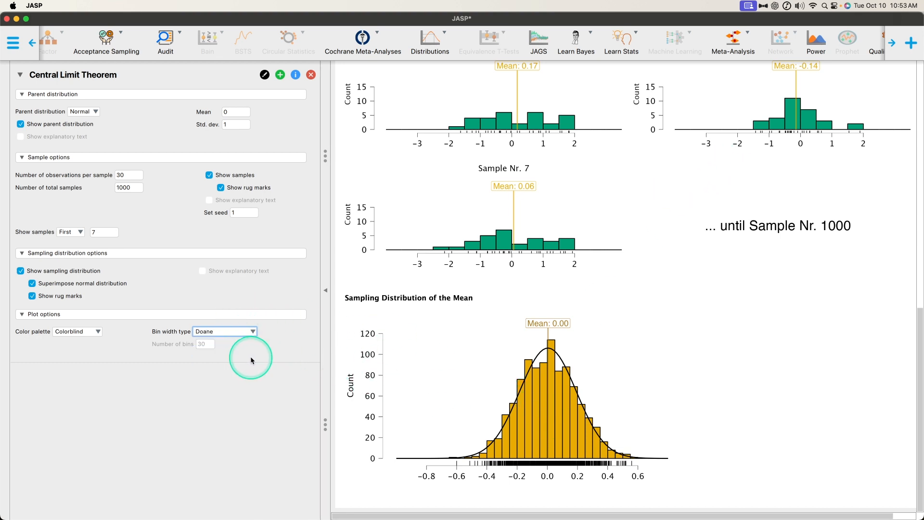
# - Try the Freedman-Diaconis and Manual bin width types for the histograms
pyautogui.click(252, 332)
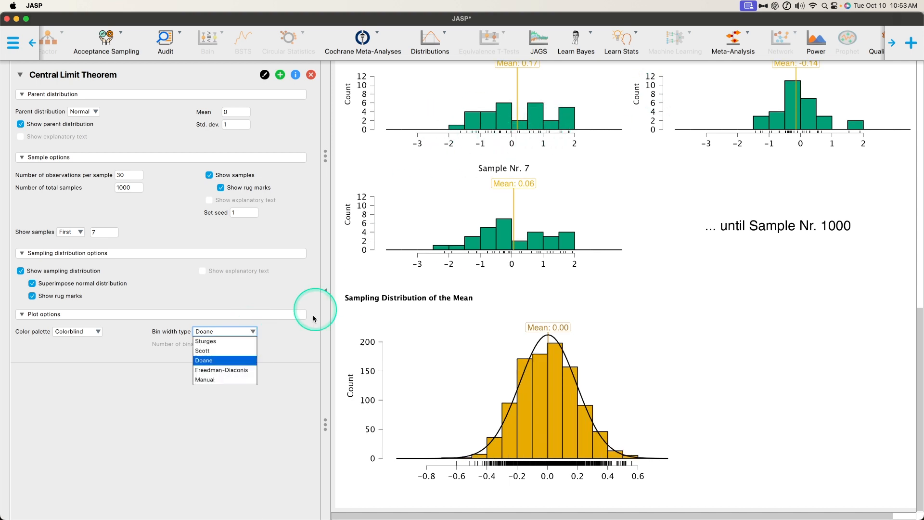
pyautogui.click(224, 369)
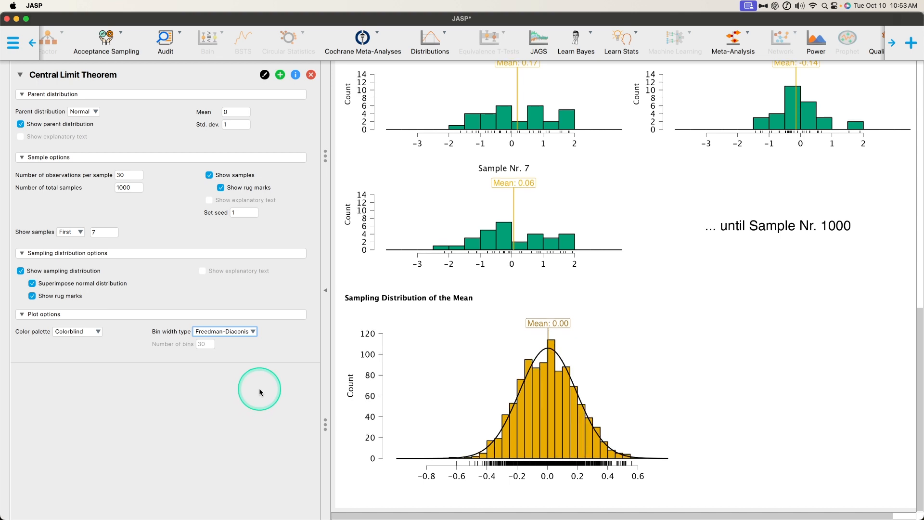
pyautogui.click(252, 331)
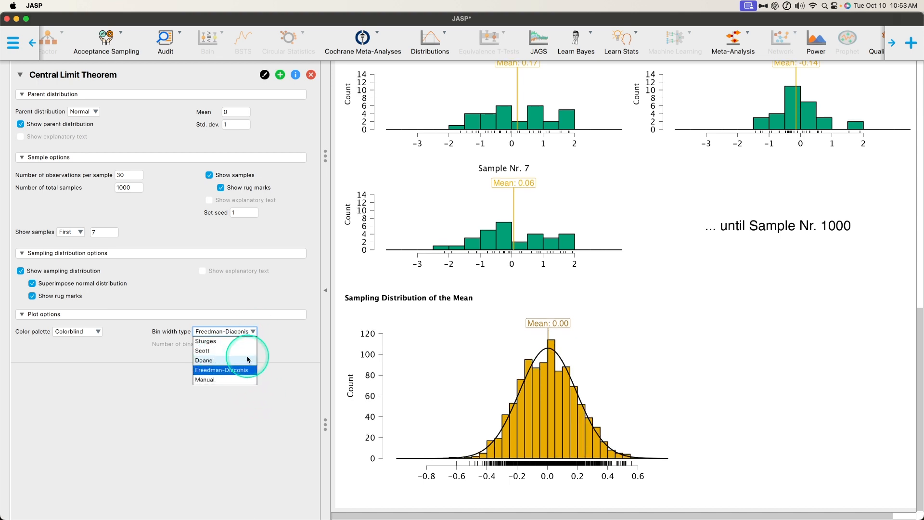
pyautogui.click(238, 380)
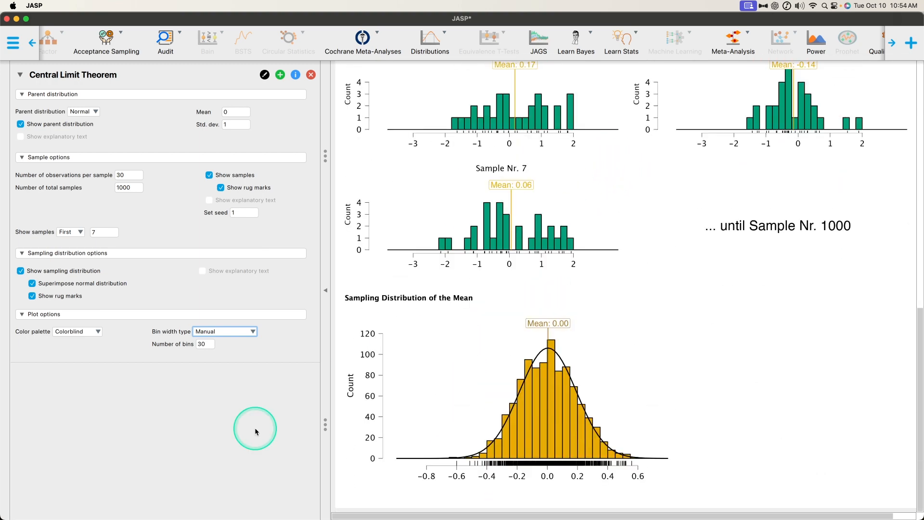
# - Set the histograms' bin width type back to Sturges
pyautogui.click(251, 333)
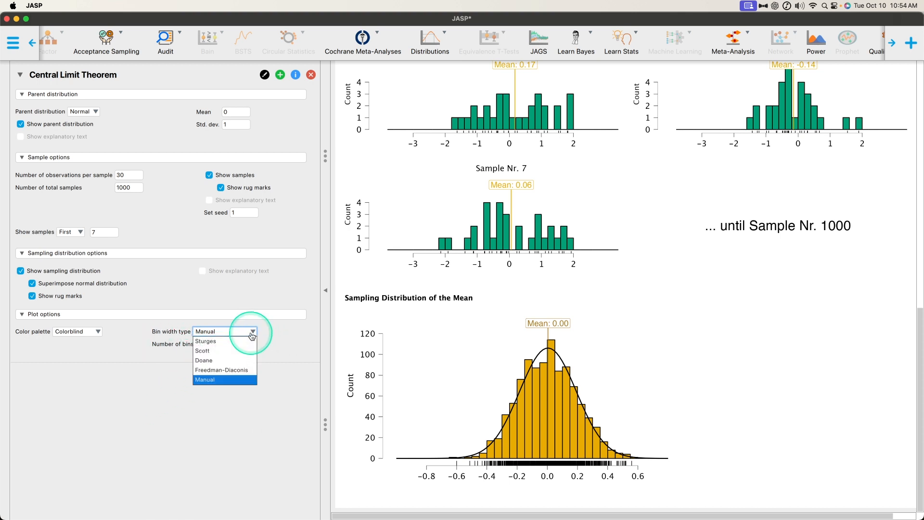
pyautogui.click(244, 341)
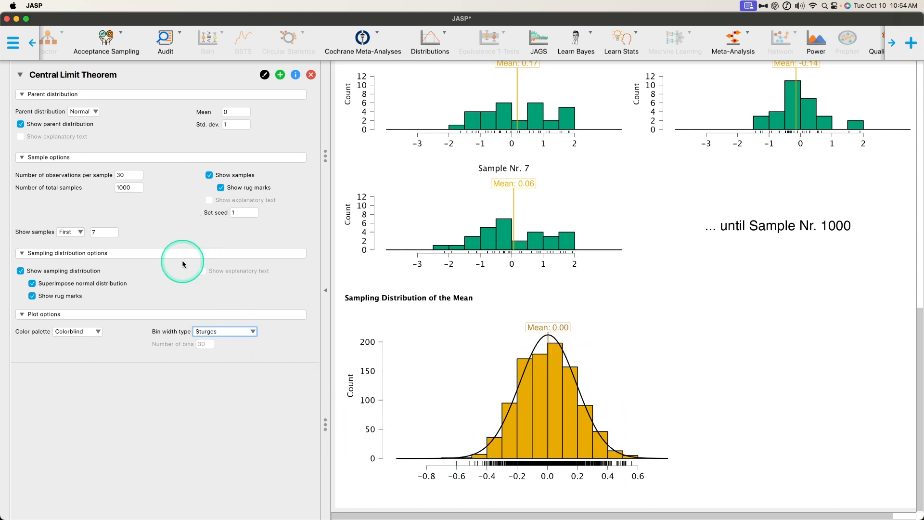
# - Change the parent distribution to Uniform and compare its shape with the Sampling Distribution of the Mean
pyautogui.click(83, 111)
pyautogui.click(79, 121)
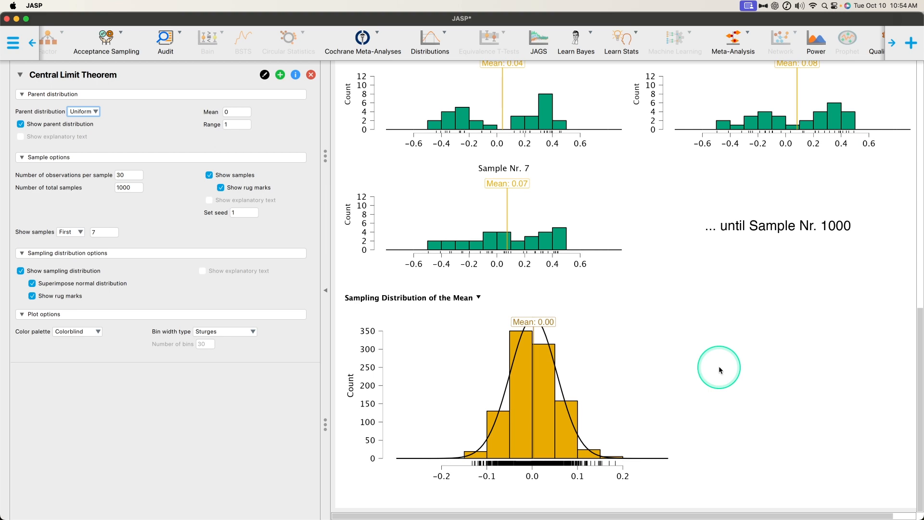
pyautogui.scroll(10, 457, 196)
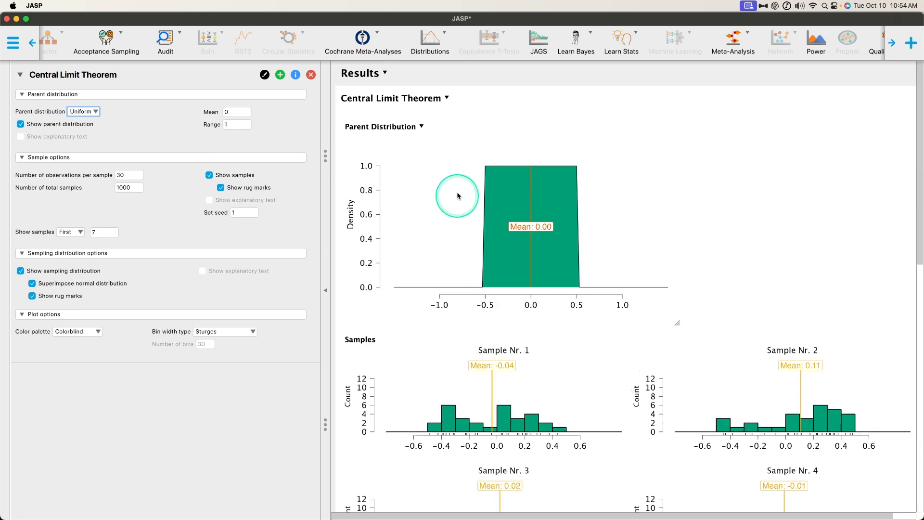
pyautogui.scroll(-10, 659, 329)
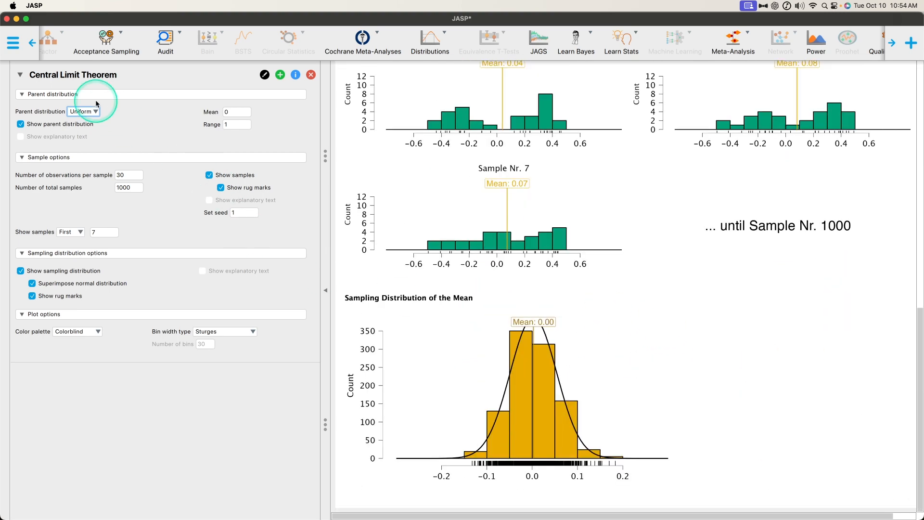
# - Change the parent distribution to Skewed and compare its shape and mean with the samples and the Sampling Distribution of the Mean
pyautogui.click(95, 110)
pyautogui.click(82, 144)
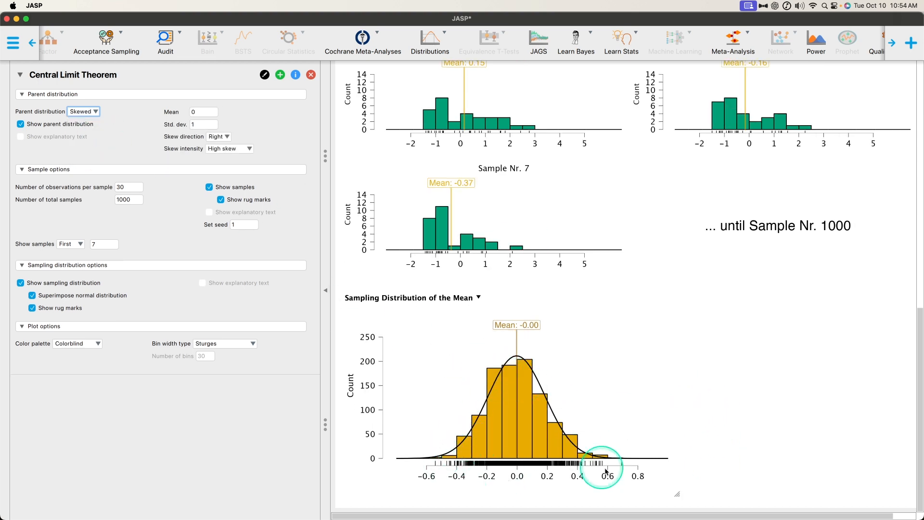
pyautogui.scroll(15, 674, 452)
pyautogui.scroll(-10, 602, 319)
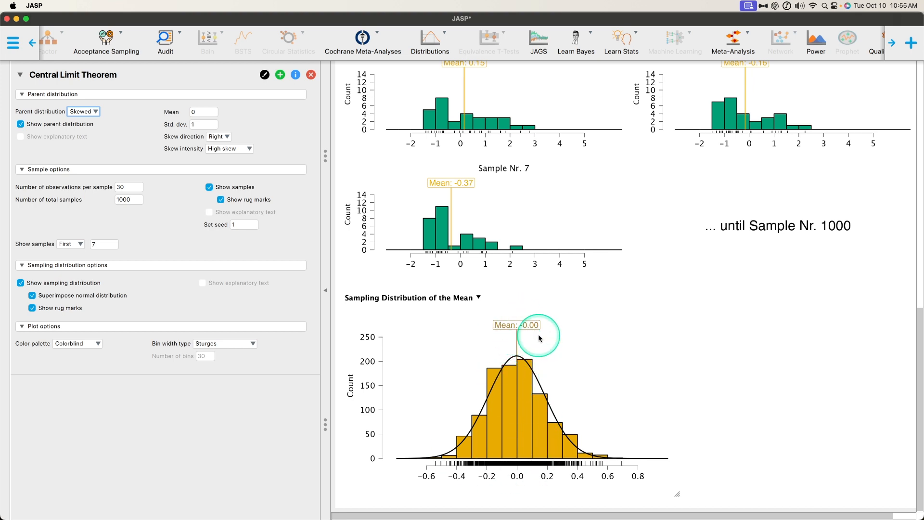
pyautogui.press('ctrl')
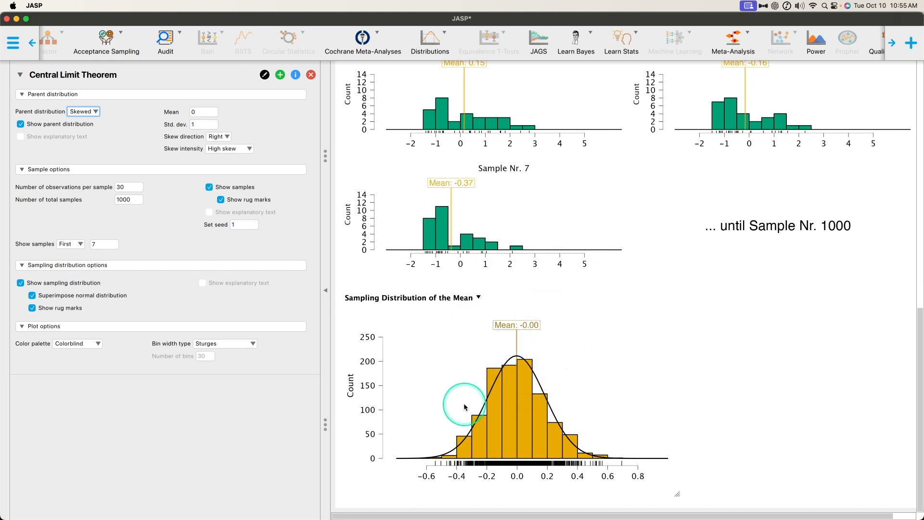
pyautogui.scroll(15, 550, 445)
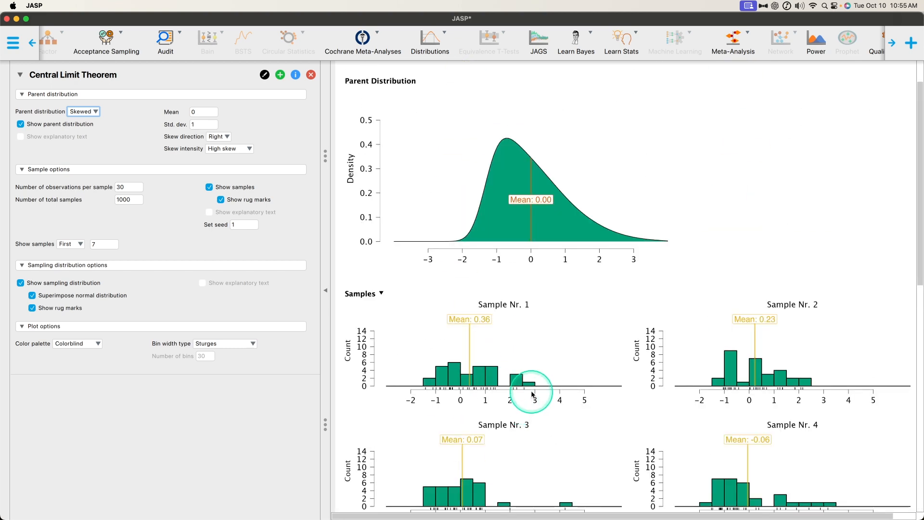
pyautogui.scroll(-15, 532, 340)
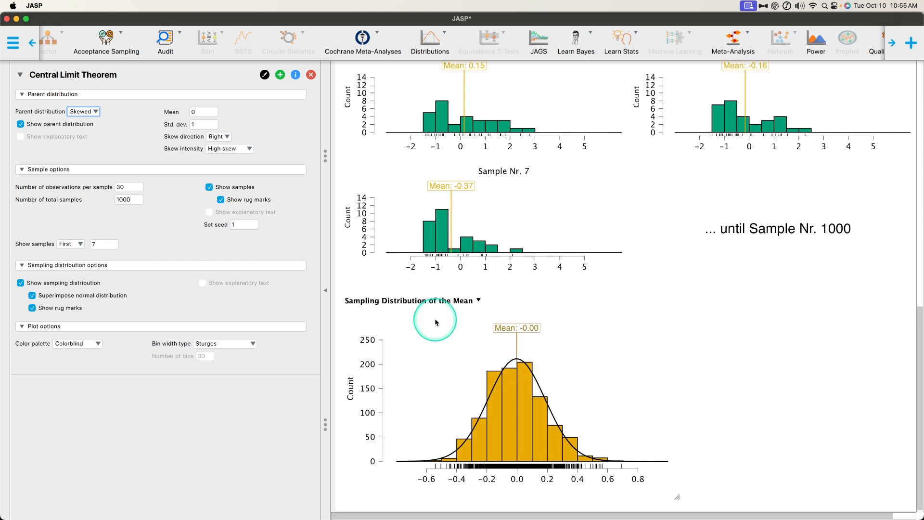
pyautogui.scroll(15, 489, 327)
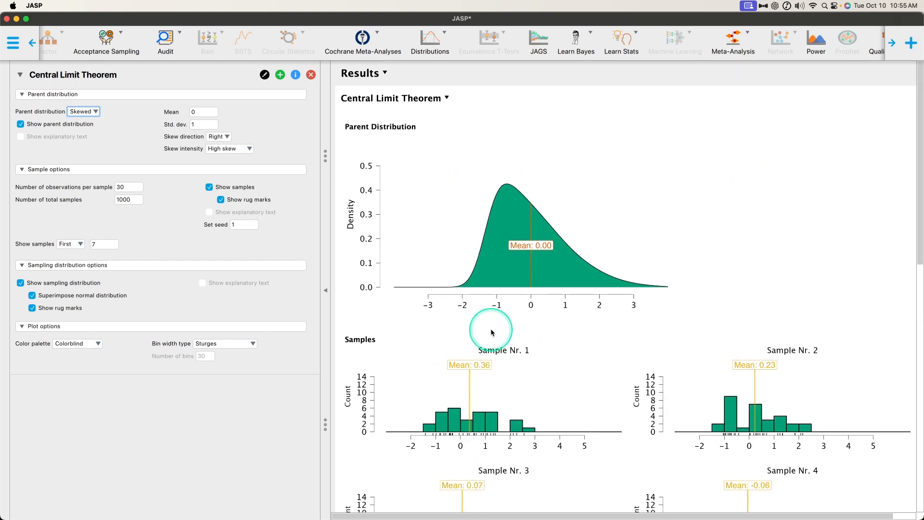